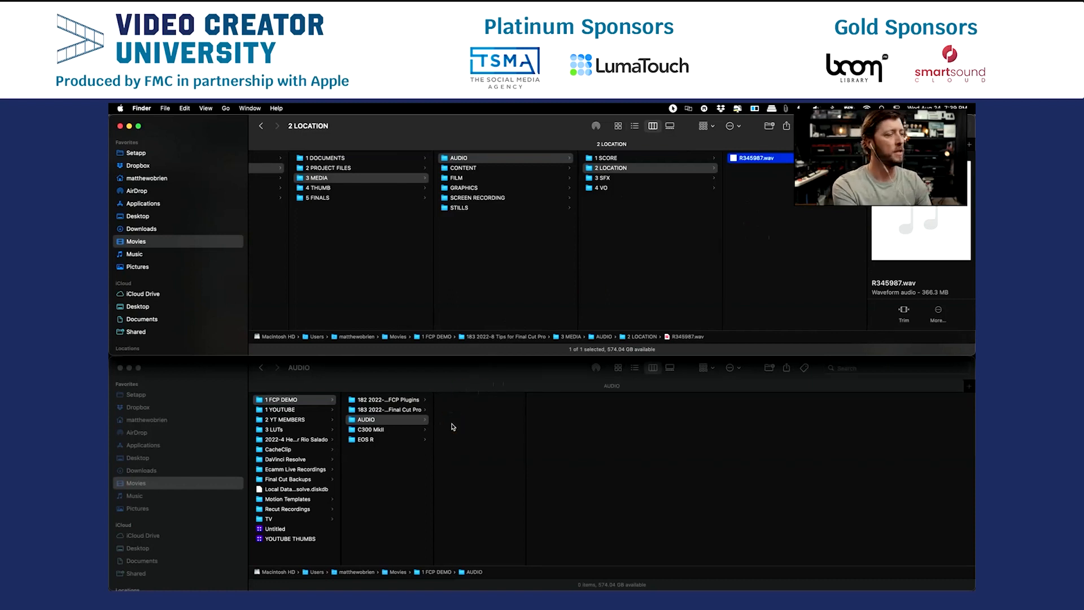
Move A001_C001_C001.MXF from the C300 MkII folder and the EOS R clip B0013846.MP4 into 3 MEDIA > FILM > AROLL.
left_click(405, 432)
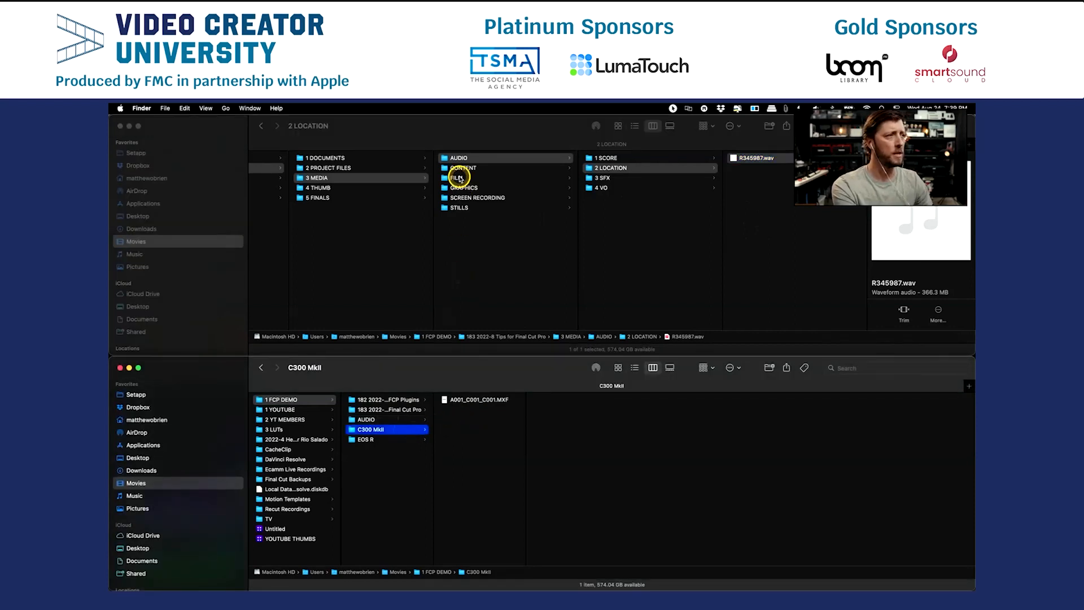
left_click(458, 179)
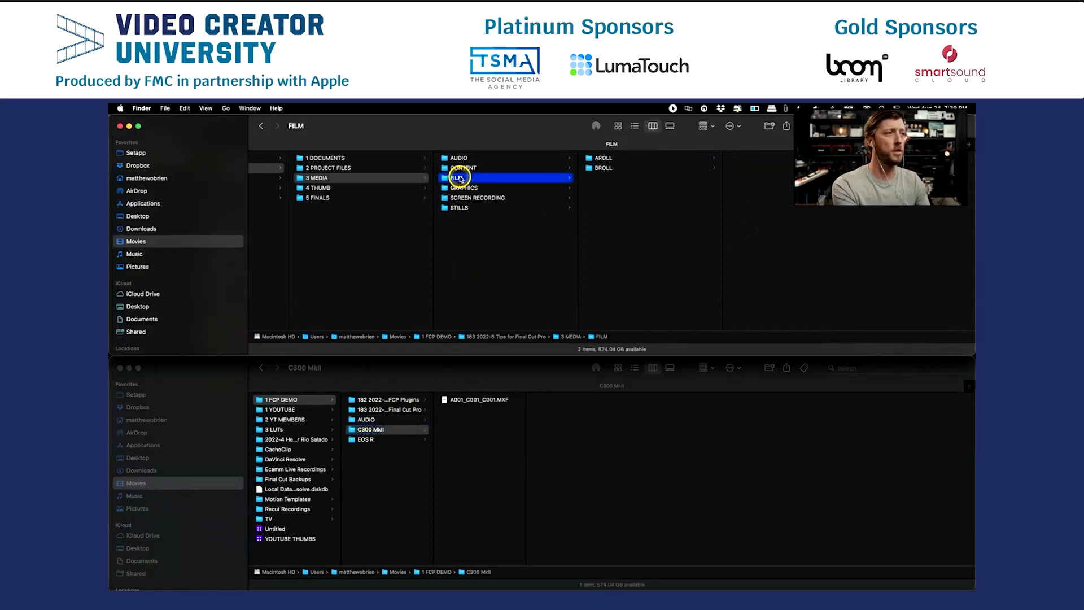
left_click(602, 159)
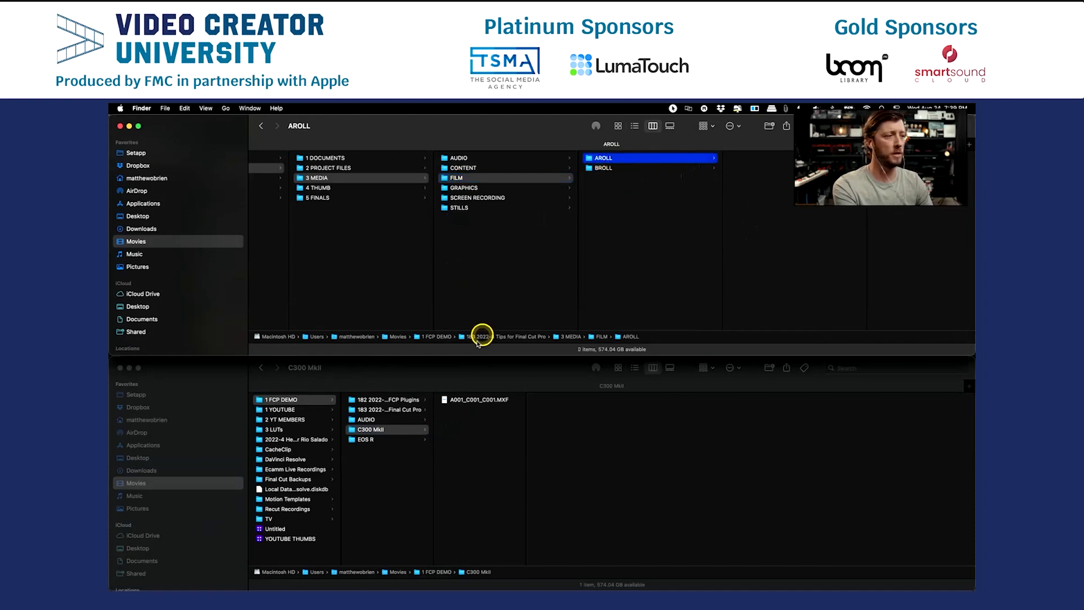
left_click_drag(453, 402, 791, 215)
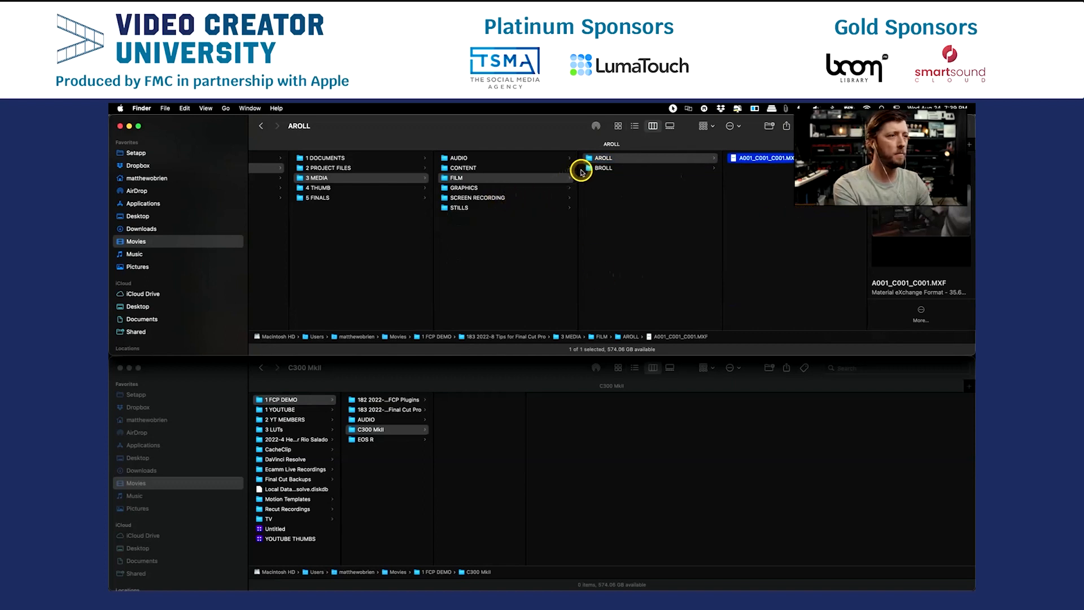
left_click(367, 439)
left_click_drag(462, 400, 753, 277)
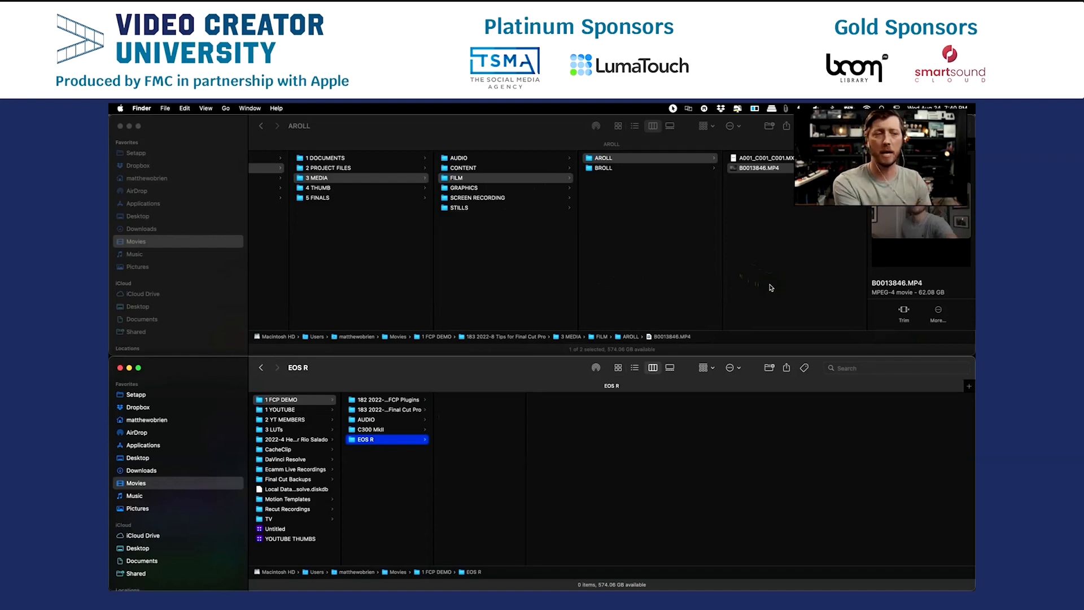
left_click(747, 288)
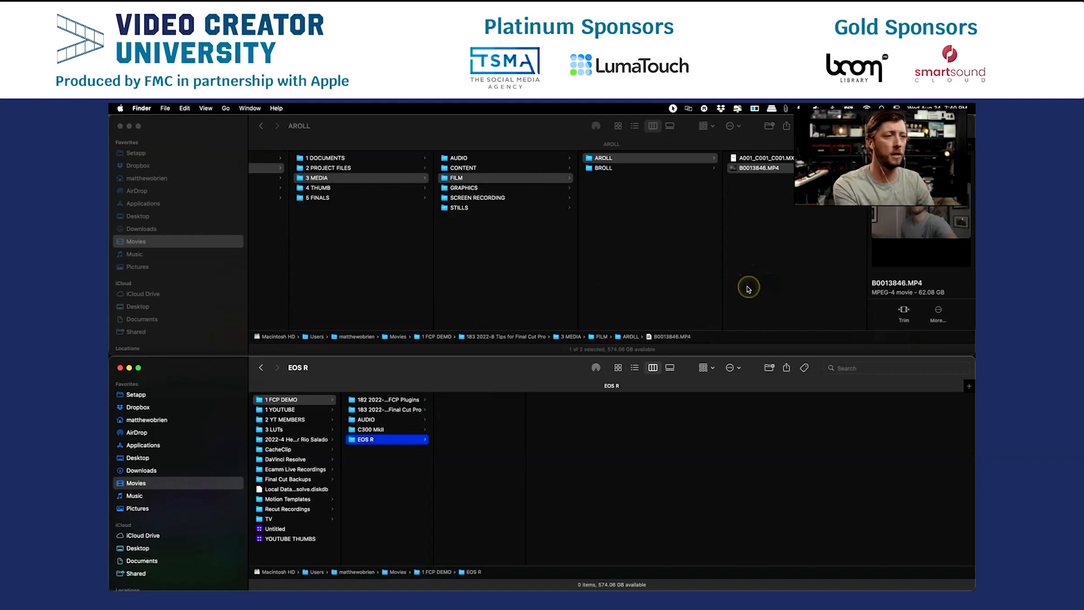
Switch to Keynote and review the slides from Importing Media back to Media Organization.
key("super+Tab")
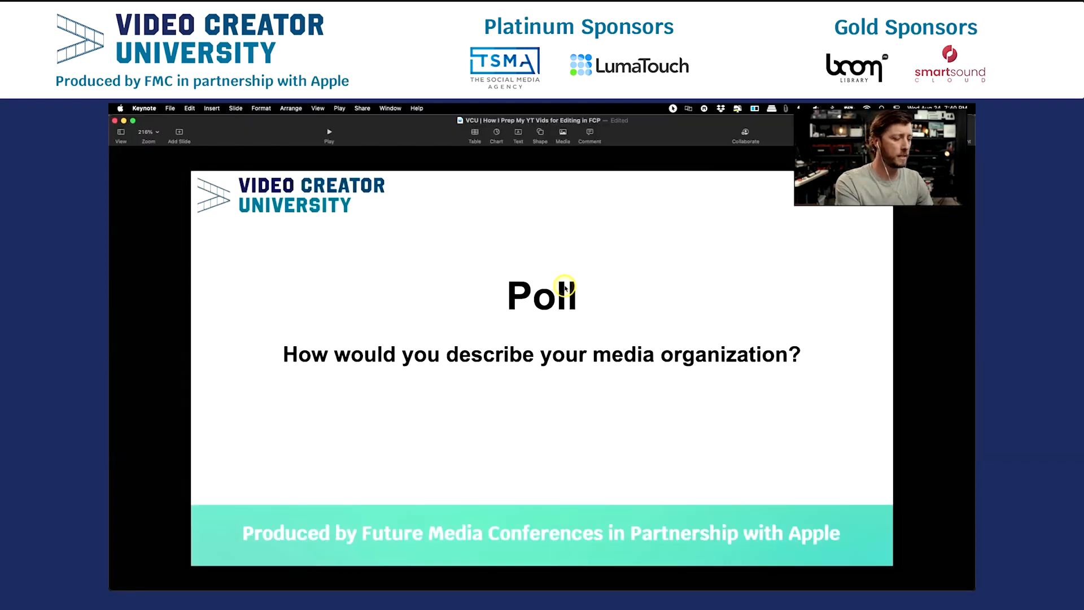
key("Down")
key("Up")
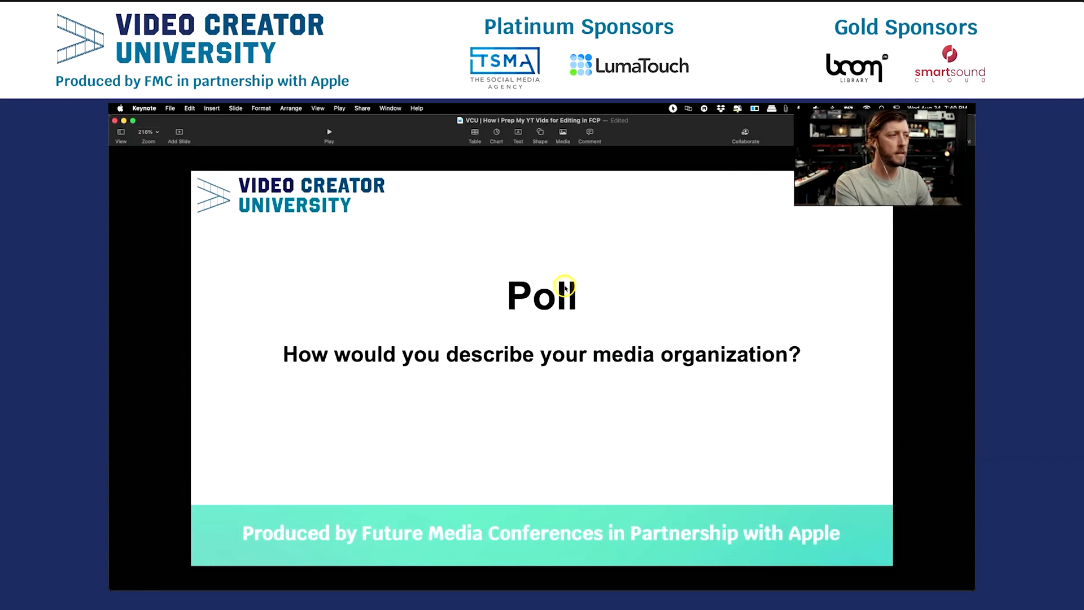
key("Down")
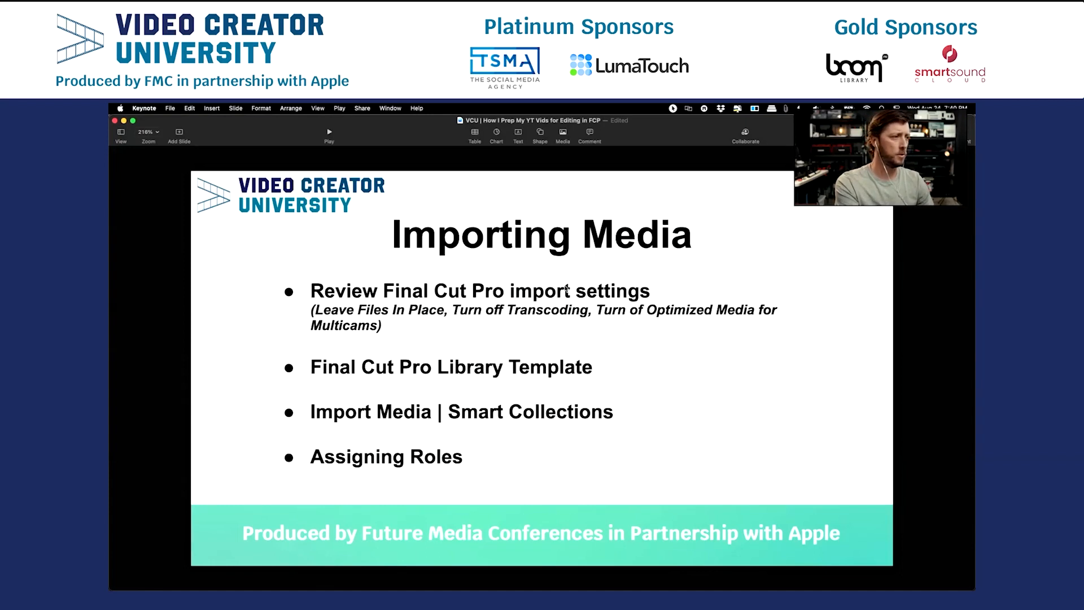
key("Up")
key("Up")
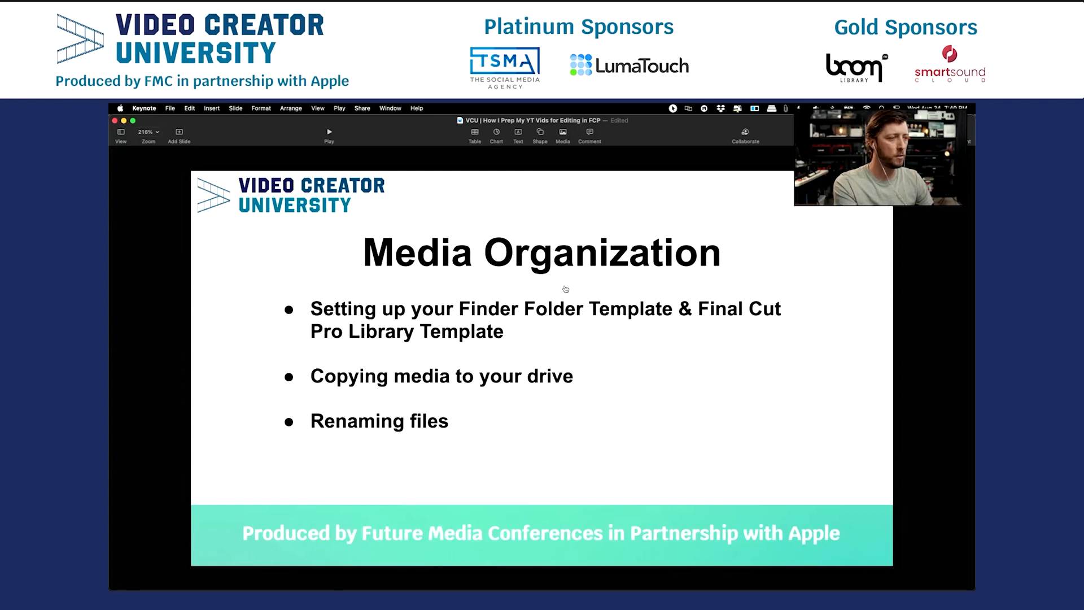
Switch to A Better Finder Rename and reposition its window near the middle of the screen.
key("super+Tab")
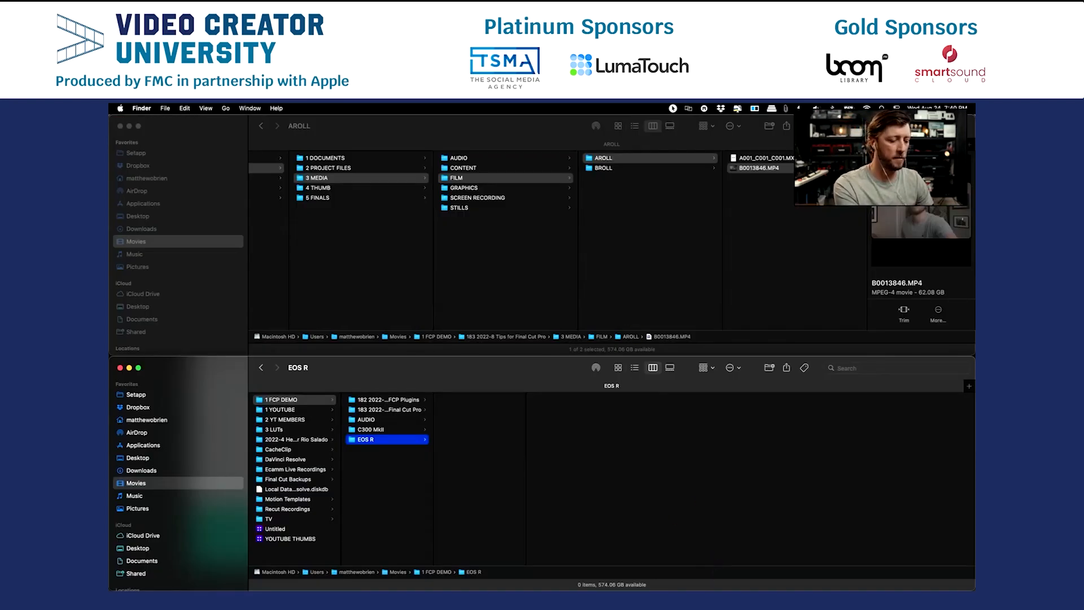
key("super+Tab")
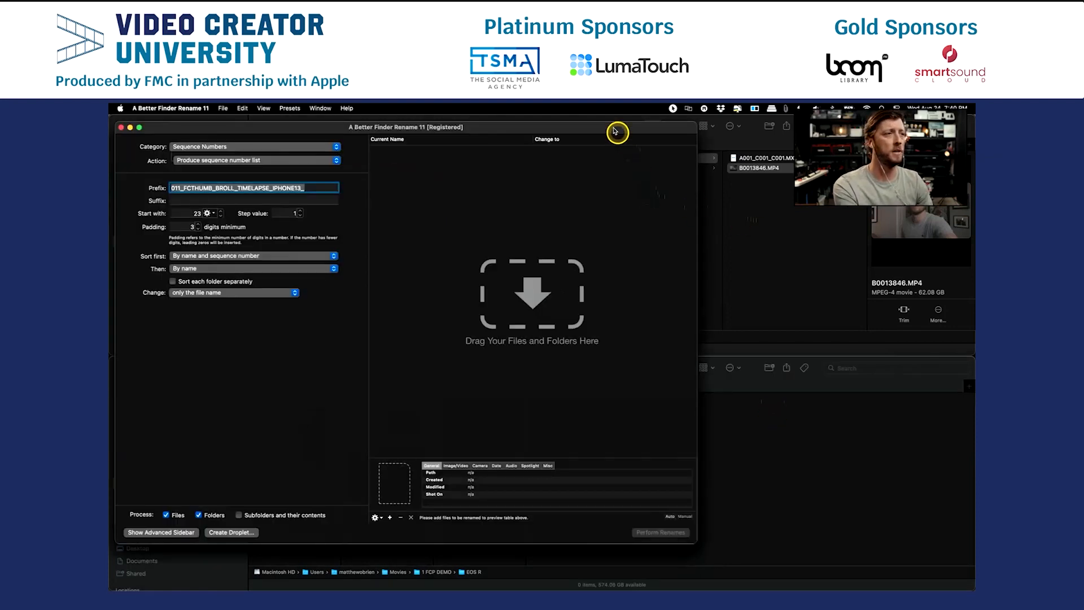
left_click_drag(614, 129, 785, 144)
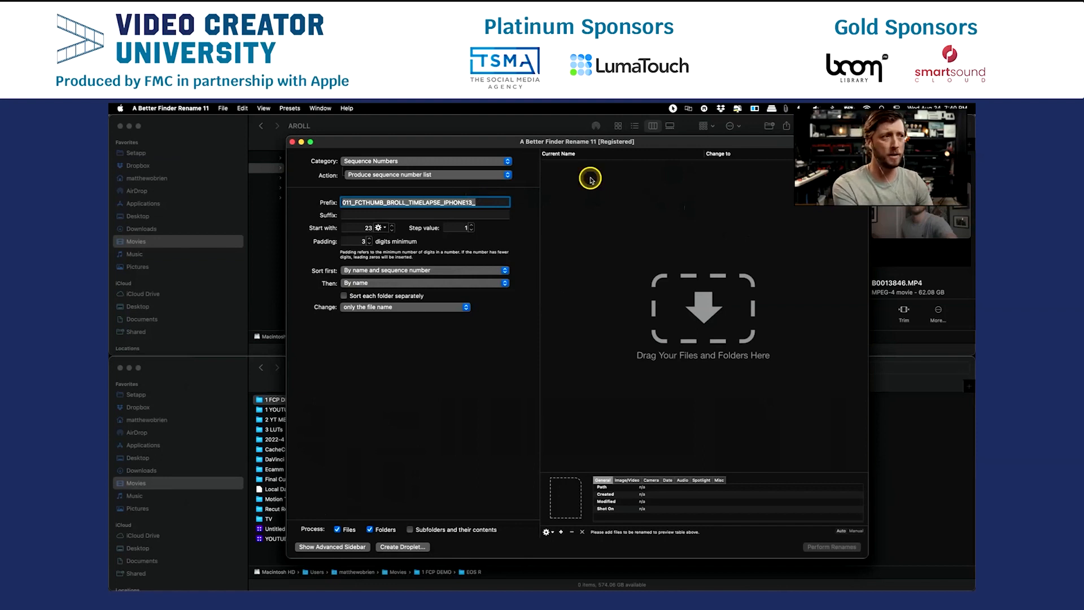
left_click_drag(655, 145, 606, 145)
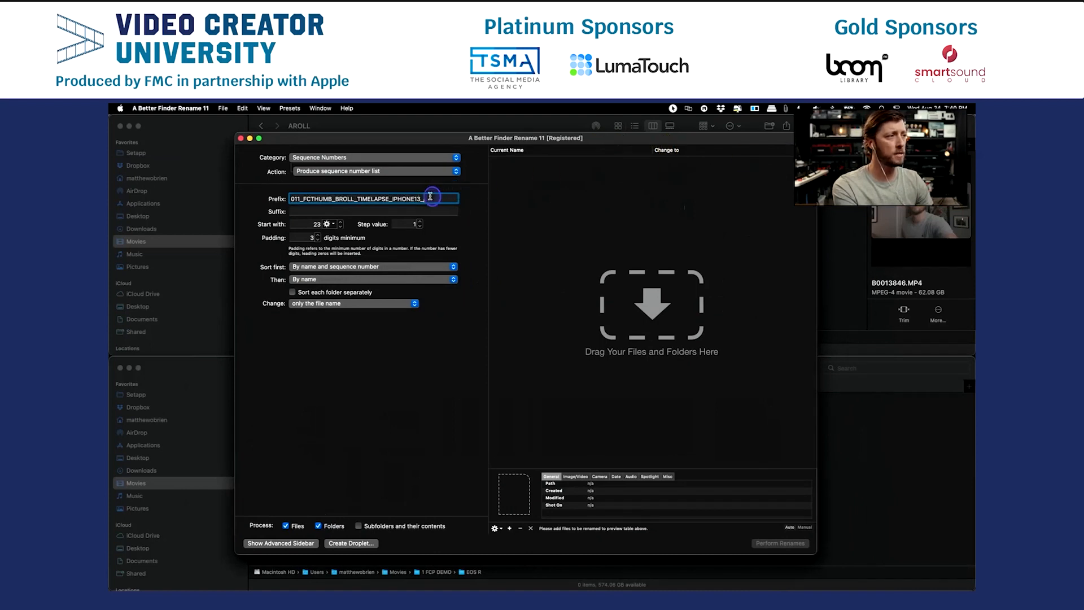
Replace the sequence-number rename prefix with 183_TIPS FCP_.
key("BackSpace")
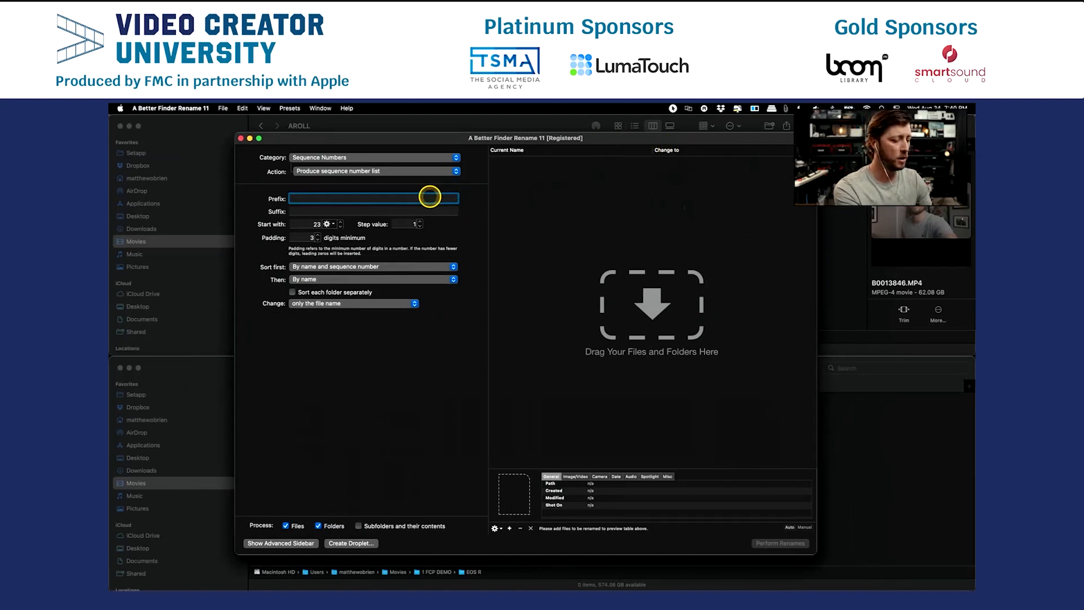
type("183")
key("super+Tab")
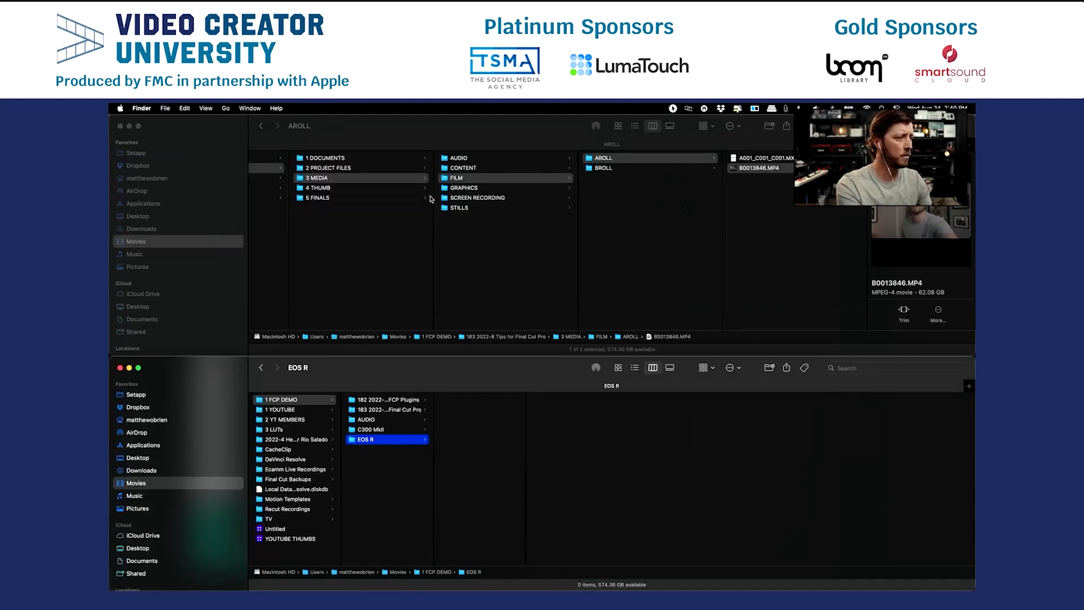
key("super+Tab")
type("_")
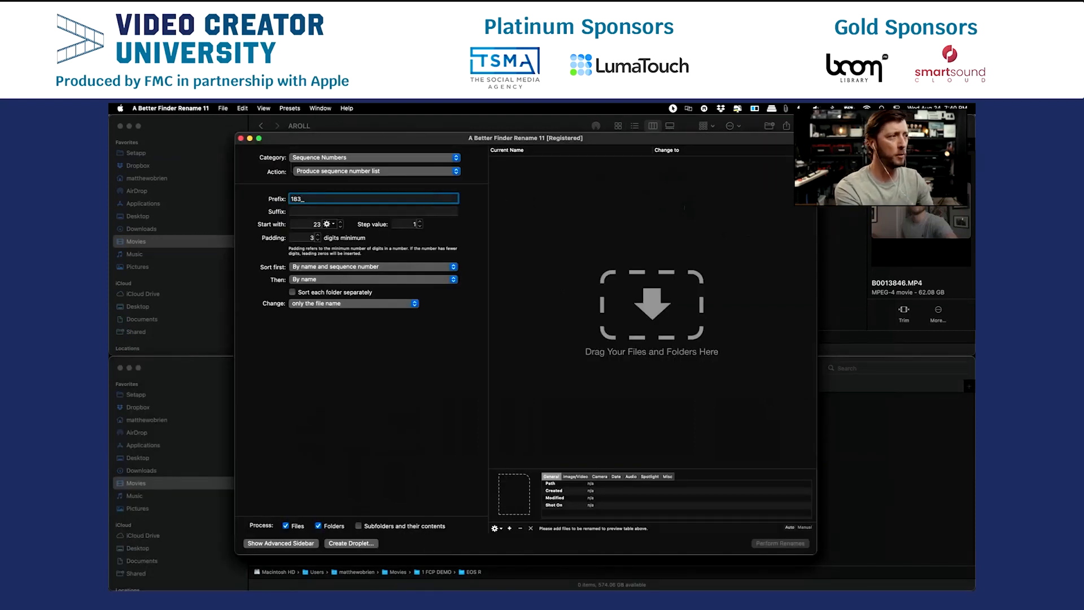
type("5")
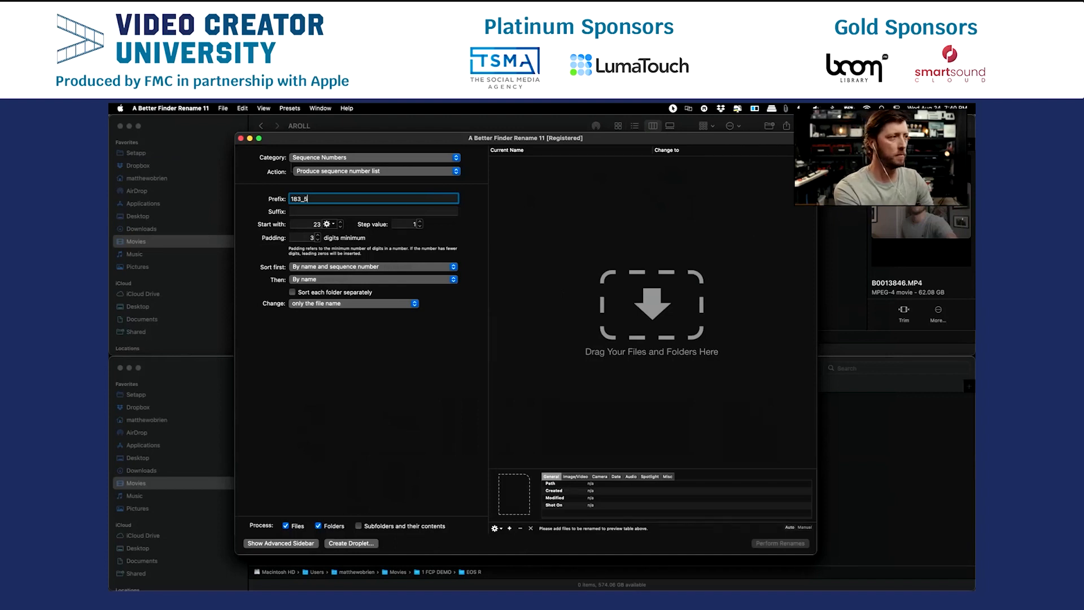
key("BackSpace")
type("TIPS FCP_")
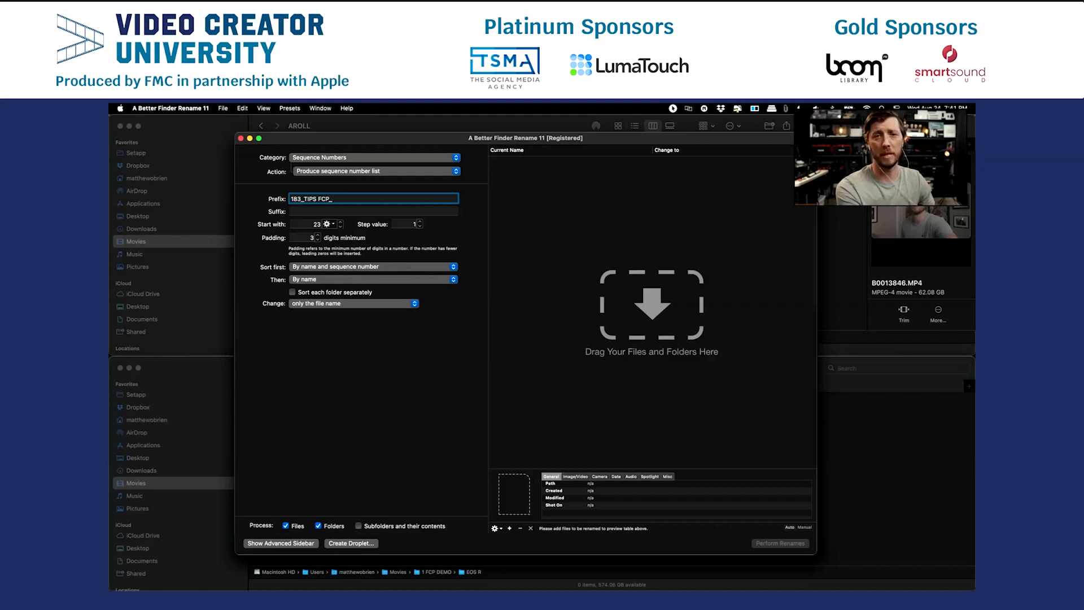
type("AUDIO")
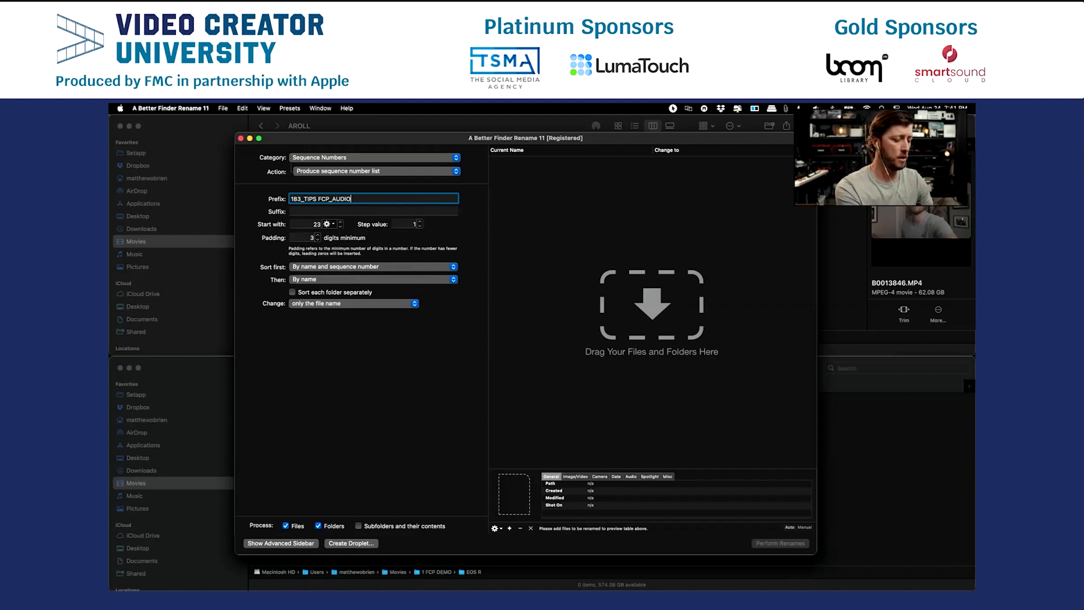
type("_MATTHEW")
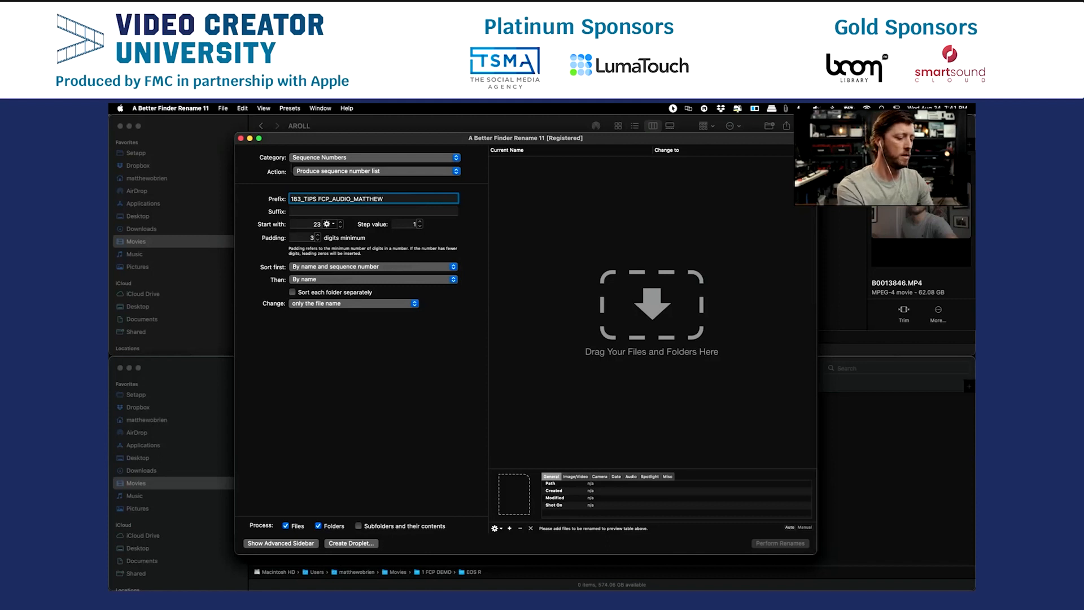
type("_BOOM_")
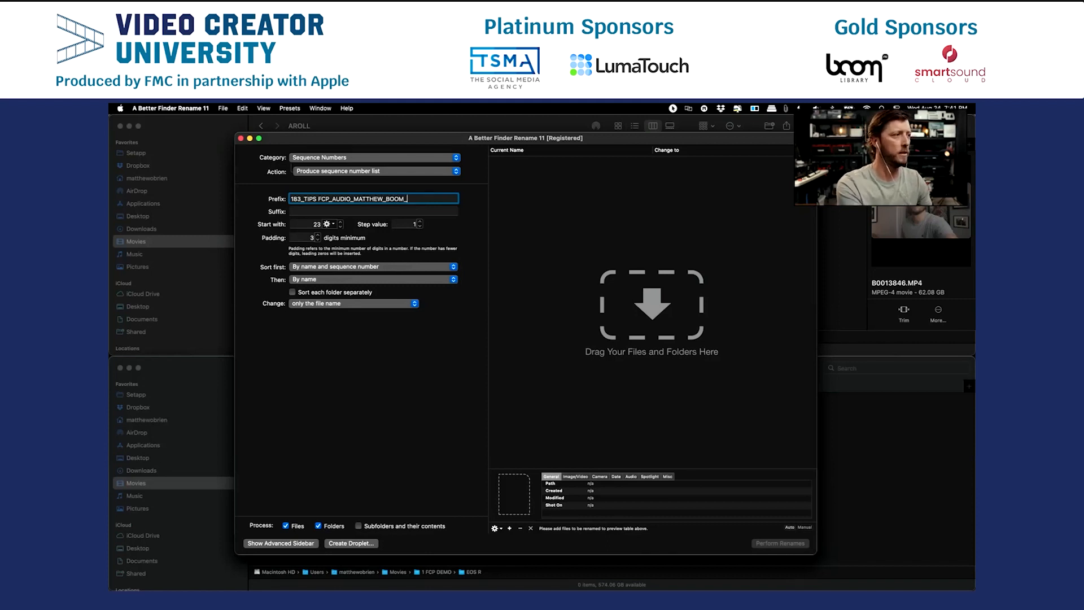
Extend the prefix with AUDIO, the speaker's first name and BOOM, each followed by an underscore, and start the numbering at 1.
double_click(318, 224)
type("1")
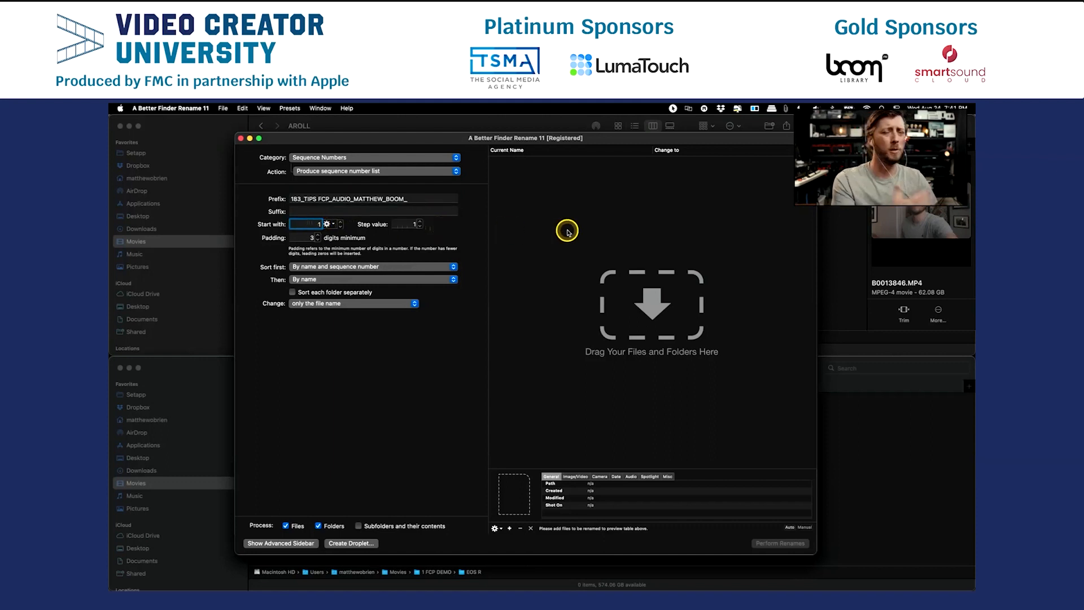
Add R345987.wav from the Finder folder 3 MEDIA > AUDIO > 2 LOCATION to the rename list.
key("super+Tab")
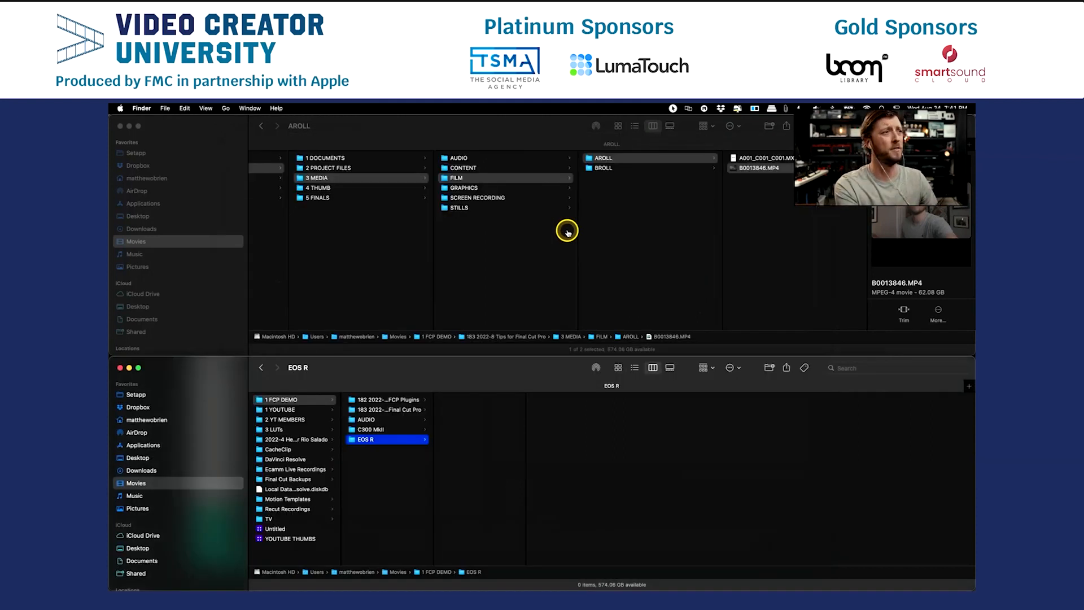
left_click(513, 159)
left_click(616, 167)
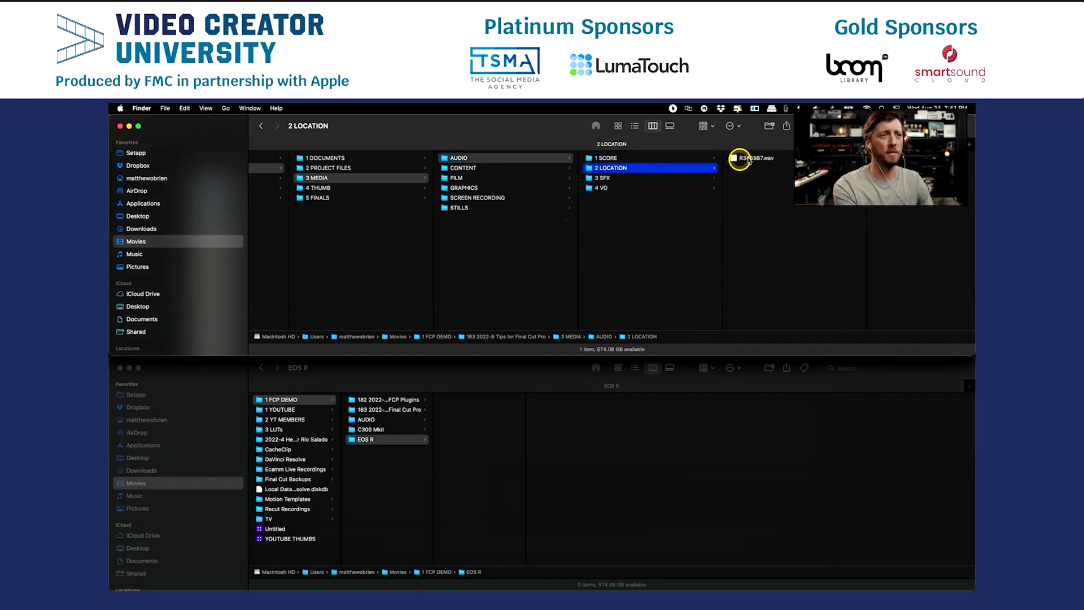
left_click_drag(763, 159, 710, 206)
key("super+Tab")
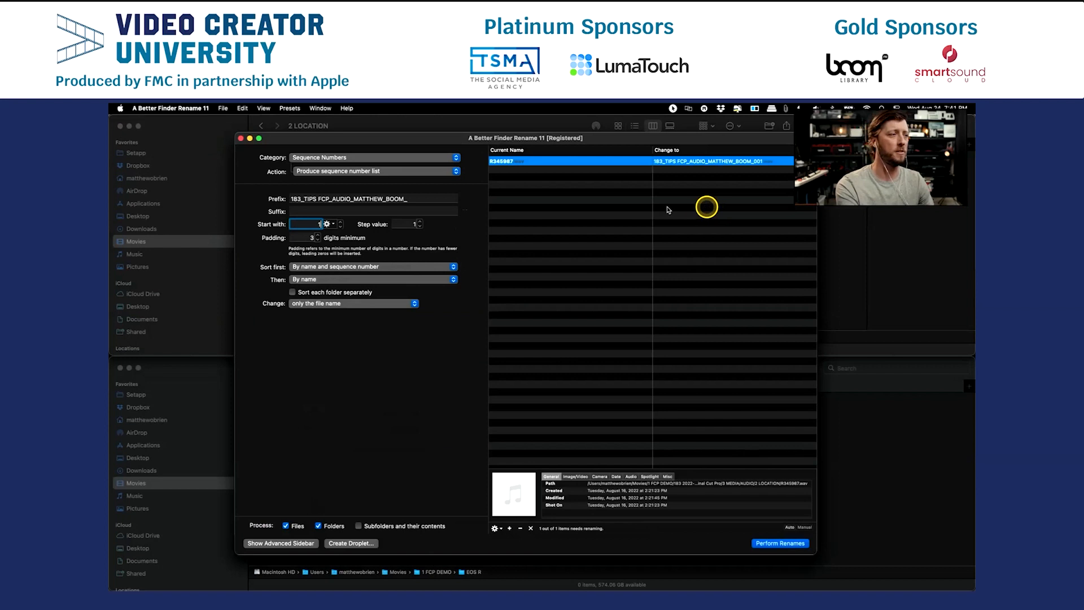
left_click(605, 197)
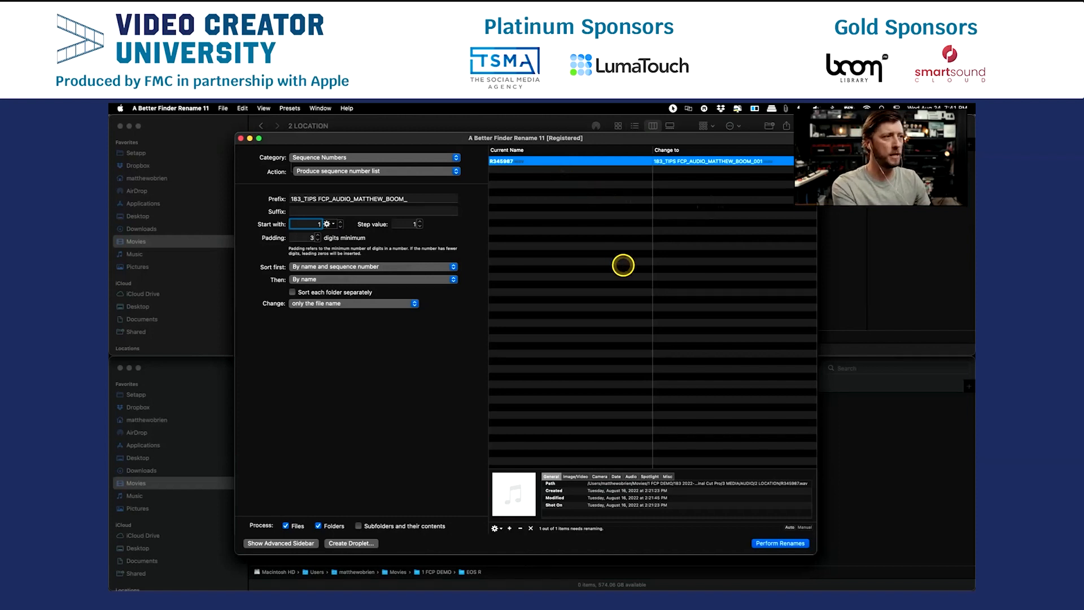
Perform the rename on the location audio file and remove it from the rename list.
left_click(790, 544)
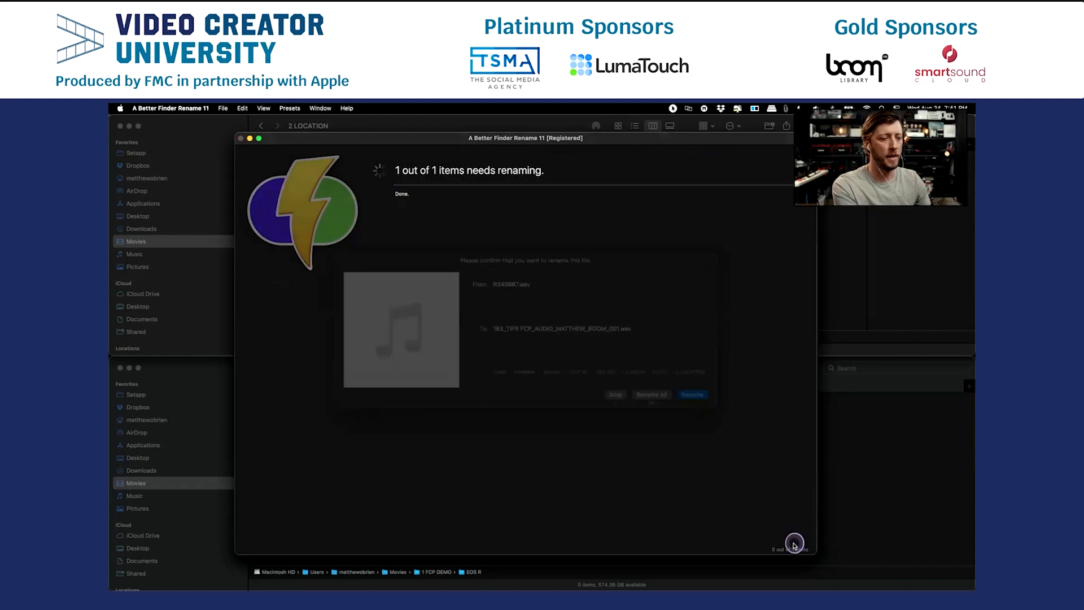
key("Return")
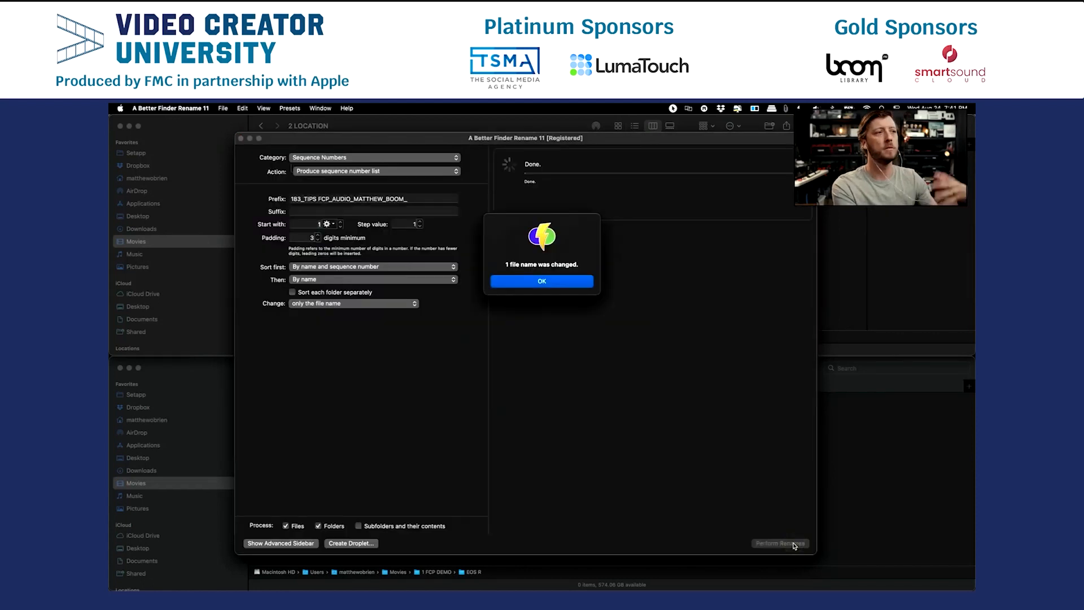
left_click(562, 282)
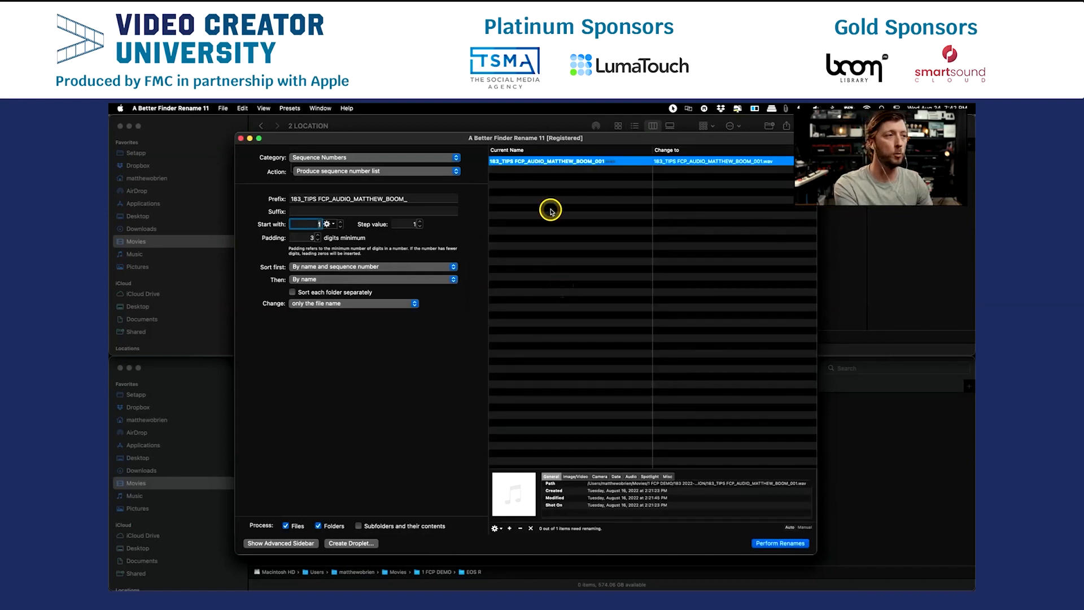
key("Delete")
Add A001_C001_C001.MXF from the Finder folder FILM > AROLL to the rename list.
key("super+q")
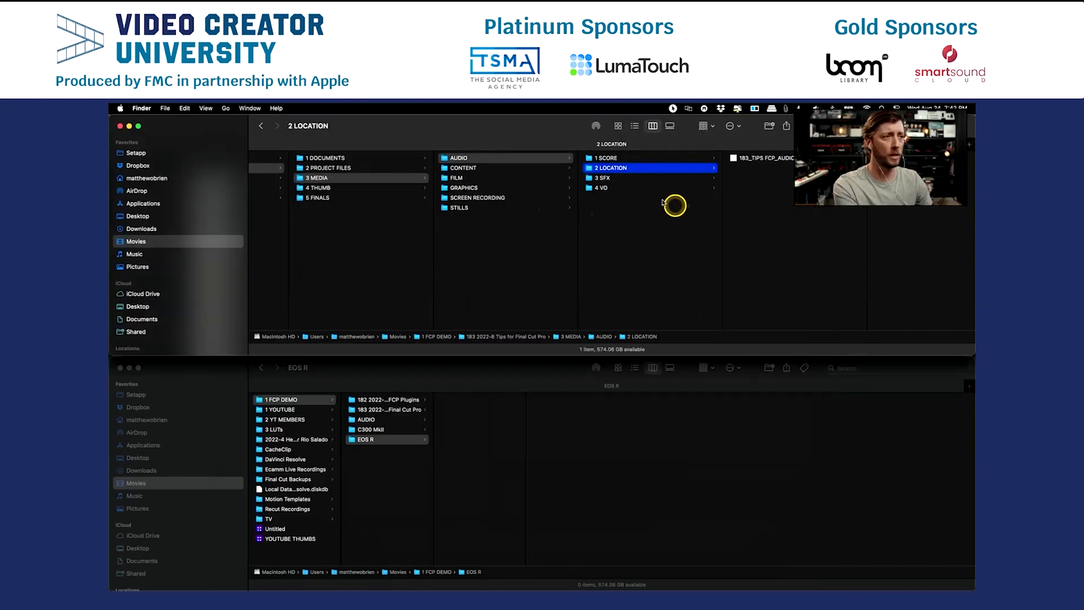
left_click(517, 179)
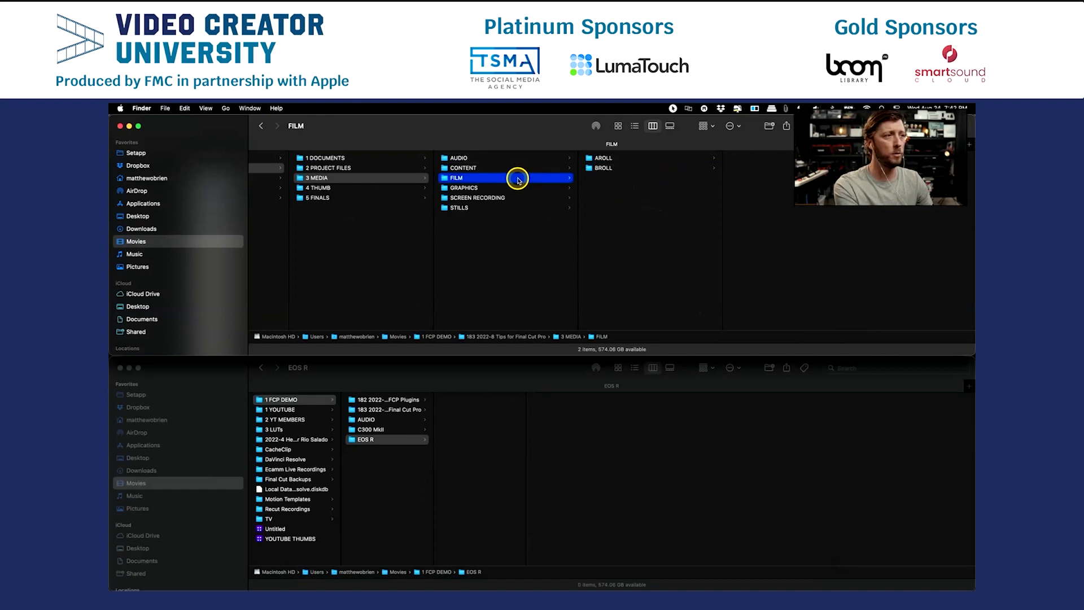
left_click(607, 159)
left_click_drag(754, 157, 695, 243)
key("super+Tab")
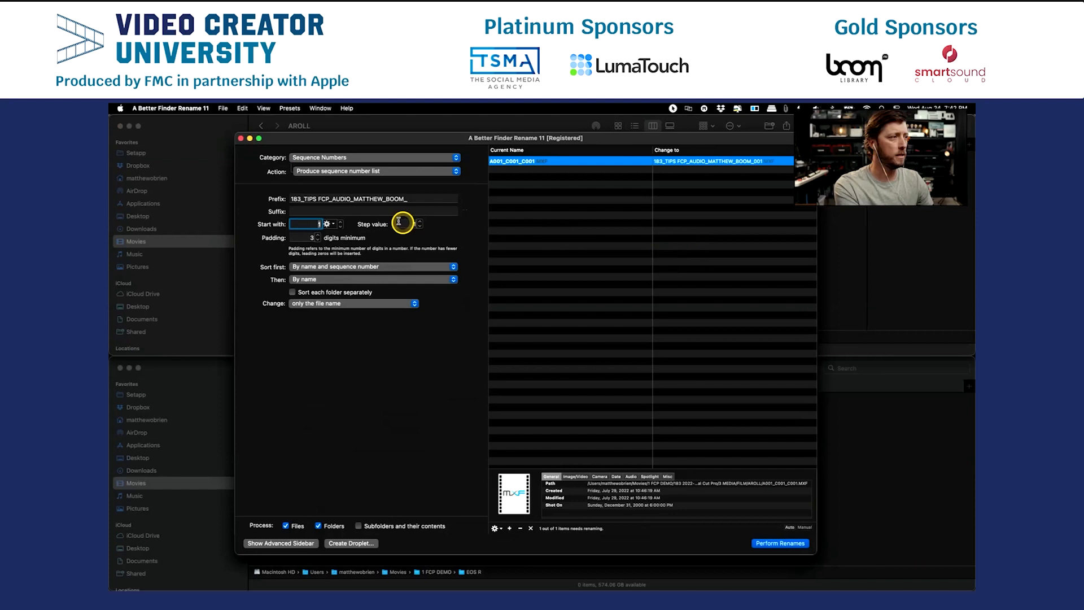
Replace AUDIO with AROLL in the rename prefix.
left_click(348, 198)
key("BackSpace")
key("BackSpace")
key("BackSpace")
key("BackSpace")
key("BackSpace")
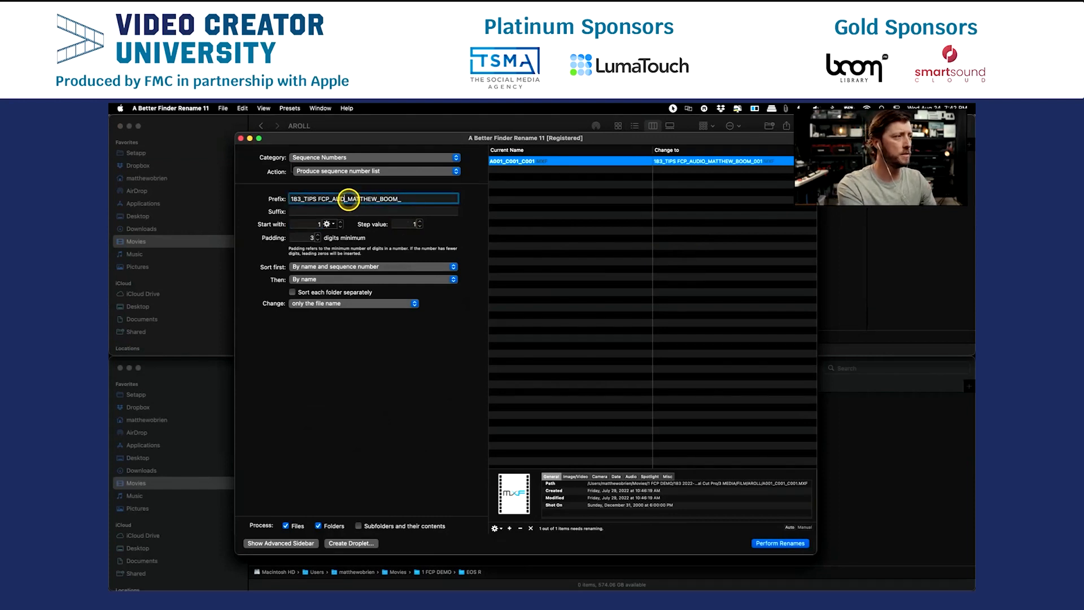
type("AROLL")
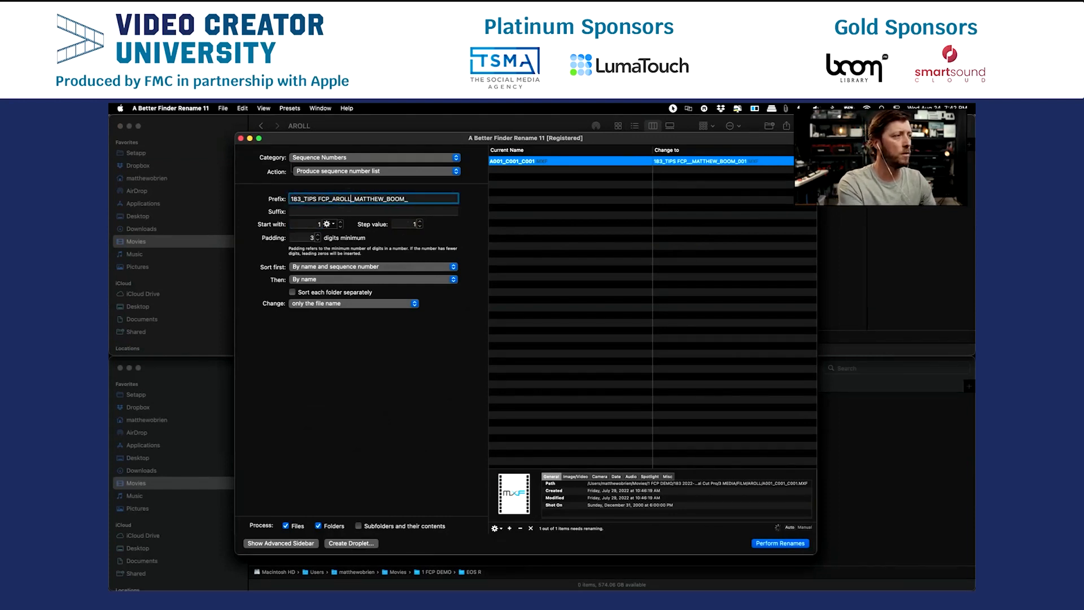
Replace BOOM with C300MkII in the rename prefix, keeping the underscore at the end.
left_click(404, 199)
key("BackSpace")
key("BackSpace")
key("BackSpace")
key("BackSpace")
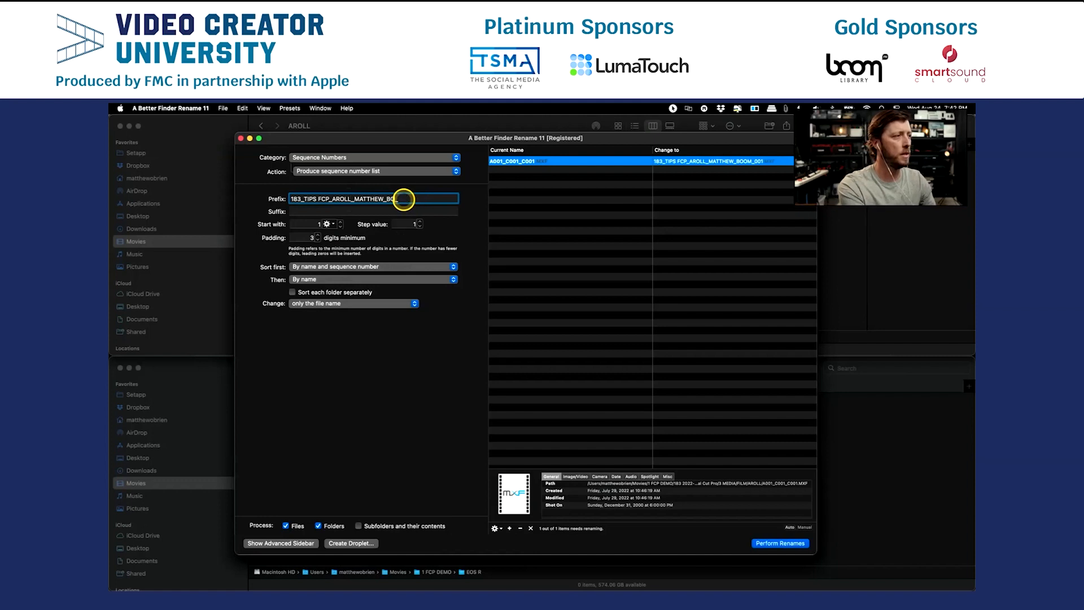
type("C300MkII")
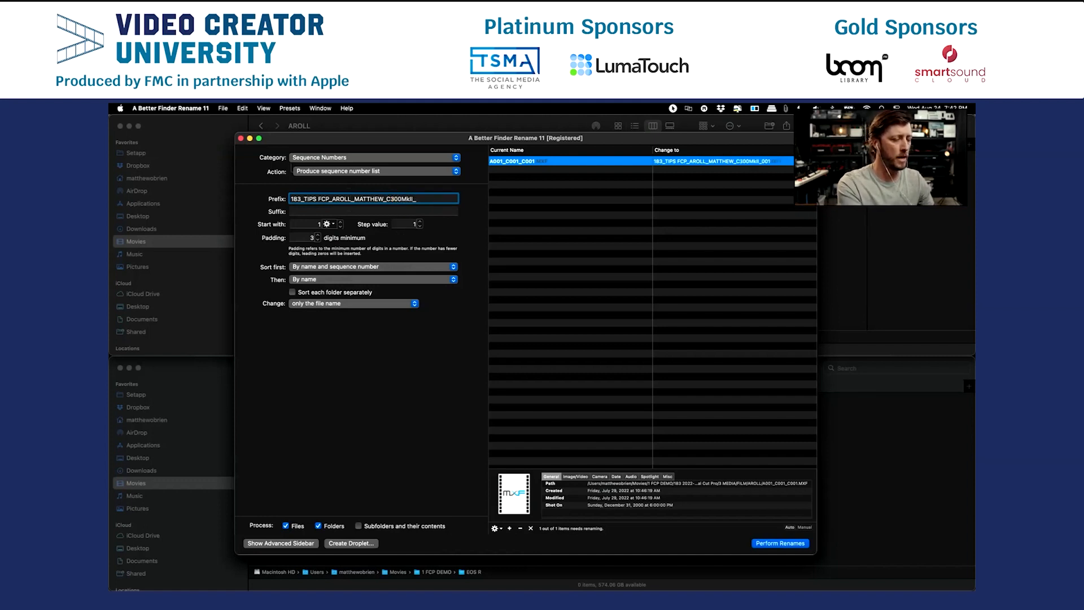
Perform the rename on the AROLL MXF clip and remove it from the rename list.
key("Return")
key("Return")
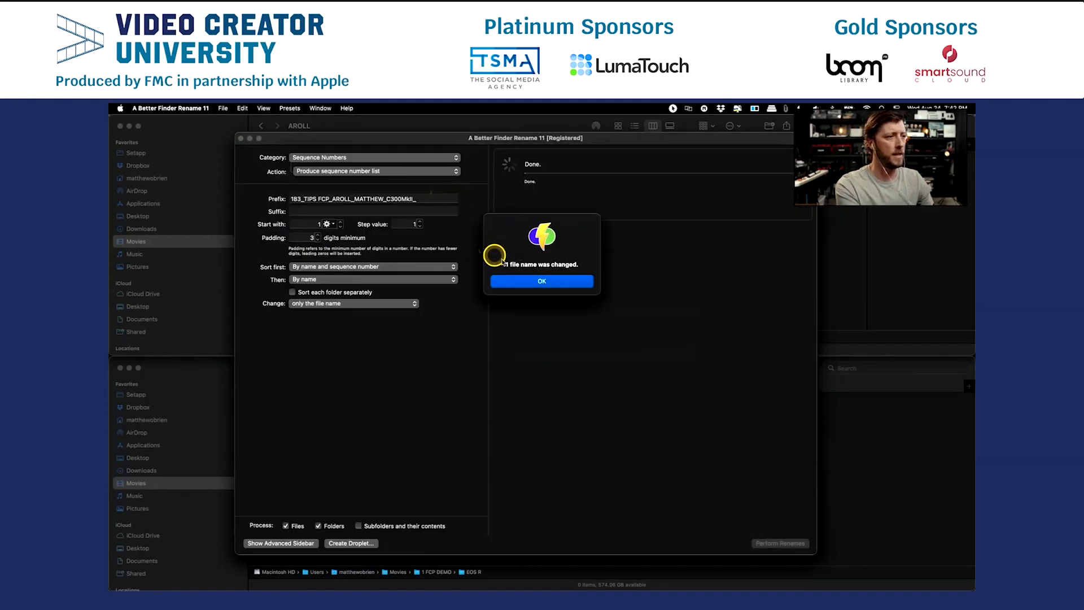
left_click(514, 282)
key("super+q")
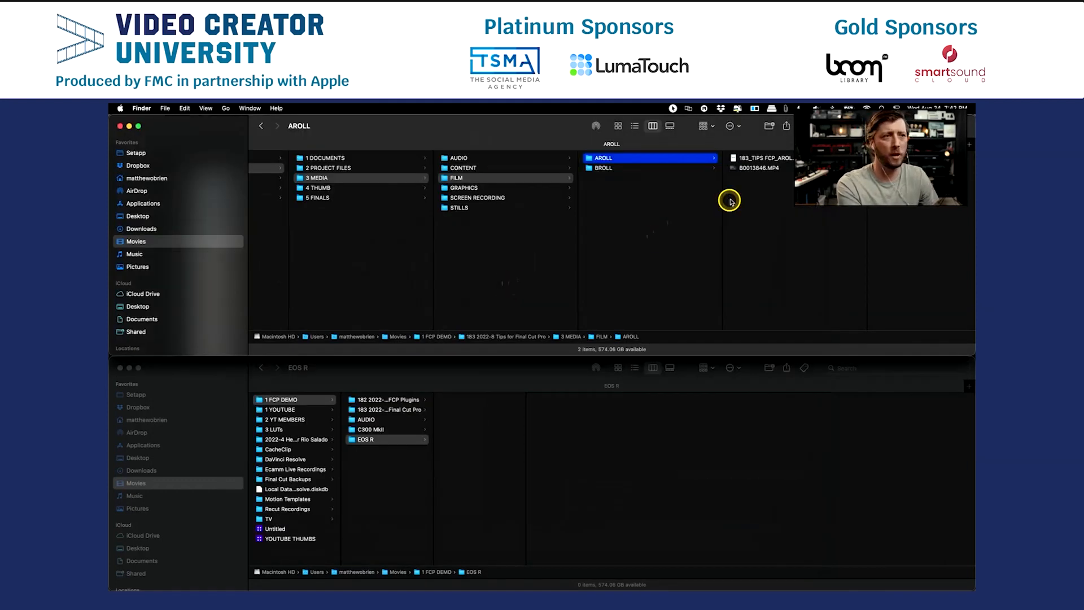
key("super+Tab")
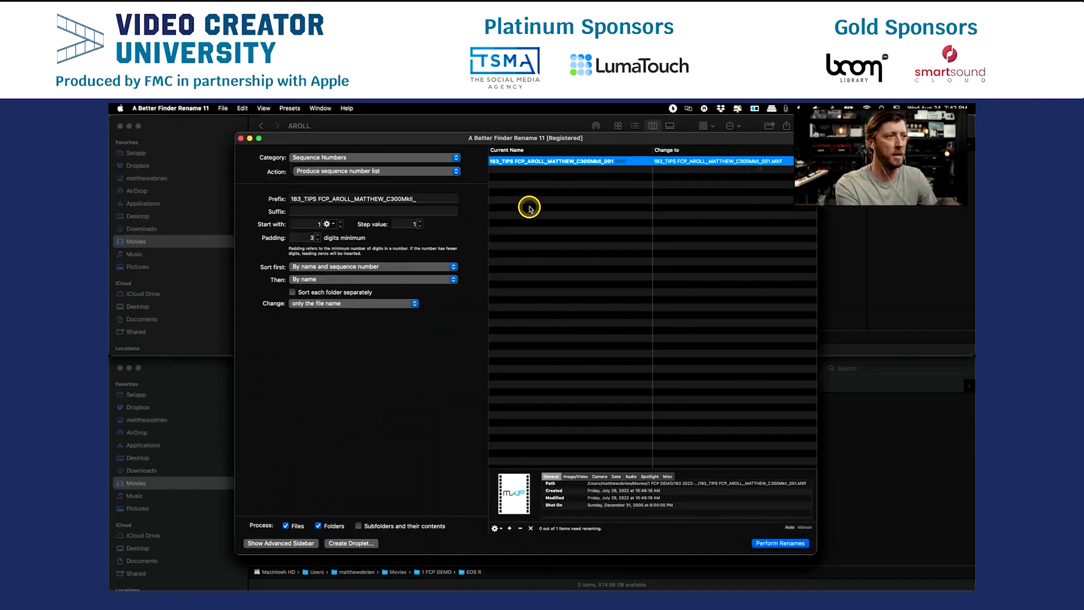
key("BackSpace")
Add B0013846.MP4 from the Finder folder FILM > AROLL to the rename list.
key("super+Tab")
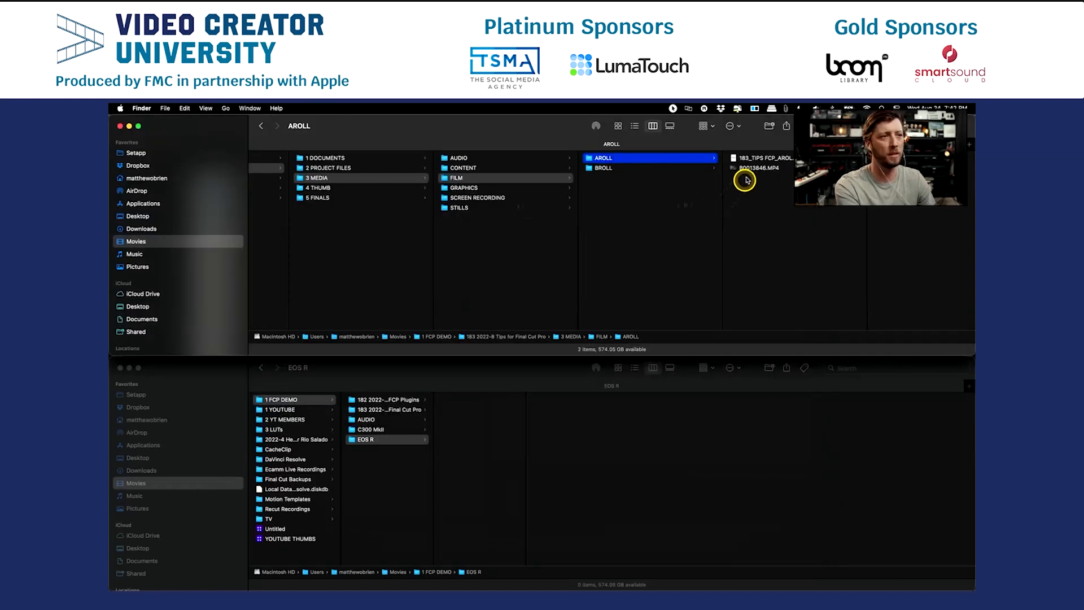
left_click_drag(744, 168, 636, 218)
key("super+Tab")
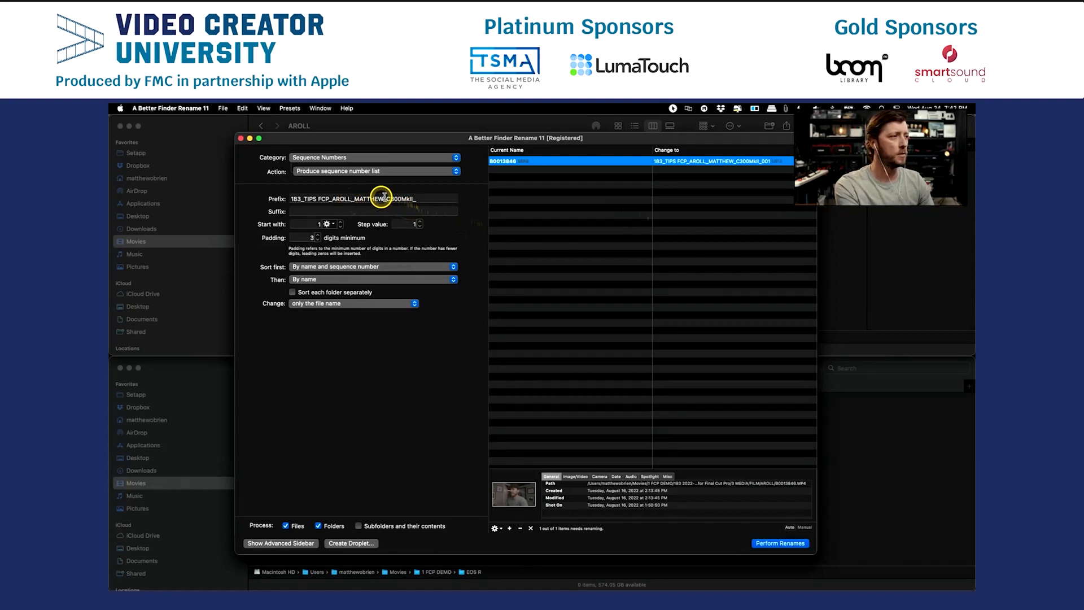
Replace C300MkII with EOSR in the rename prefix, ending it with an underscore.
left_click(407, 199)
key("BackSpace")
key("BackSpace")
key("BackSpace")
key("BackSpace")
key("BackSpace")
key("BackSpace")
key("BackSpace")
key("BackSpace")
key("BackSpace")
type("EOSR_")
Perform the rename on the AROLL MP4 clip and confirm it.
key("Return")
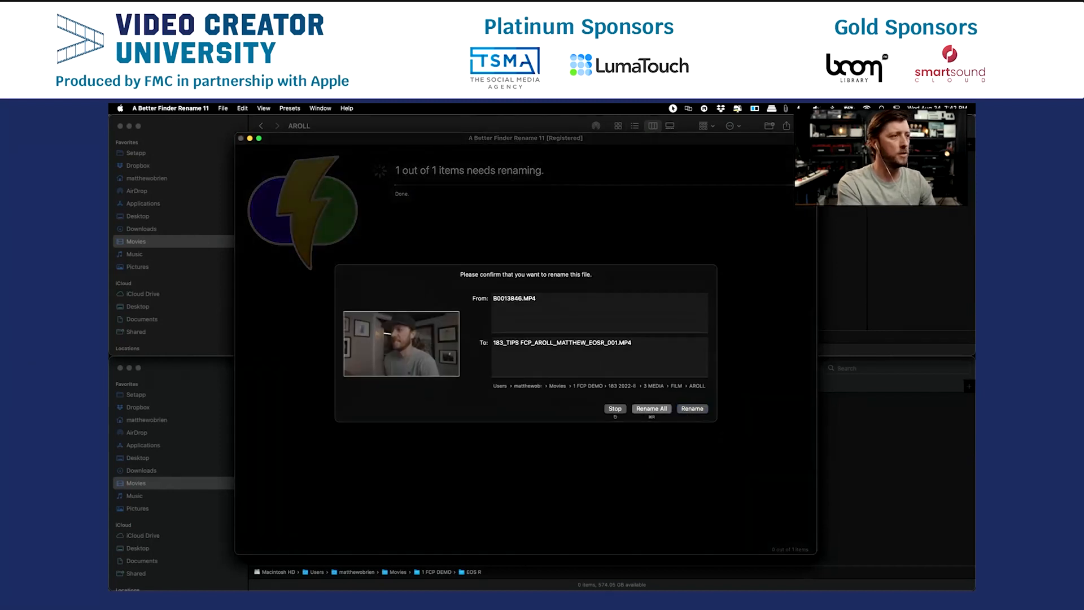
key("Return")
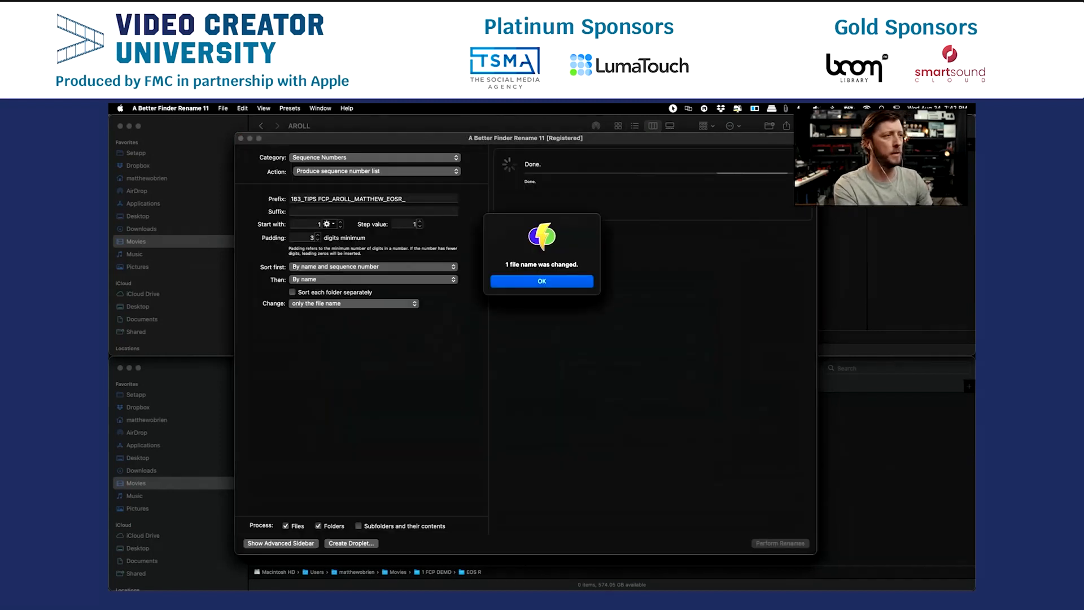
left_click(519, 280)
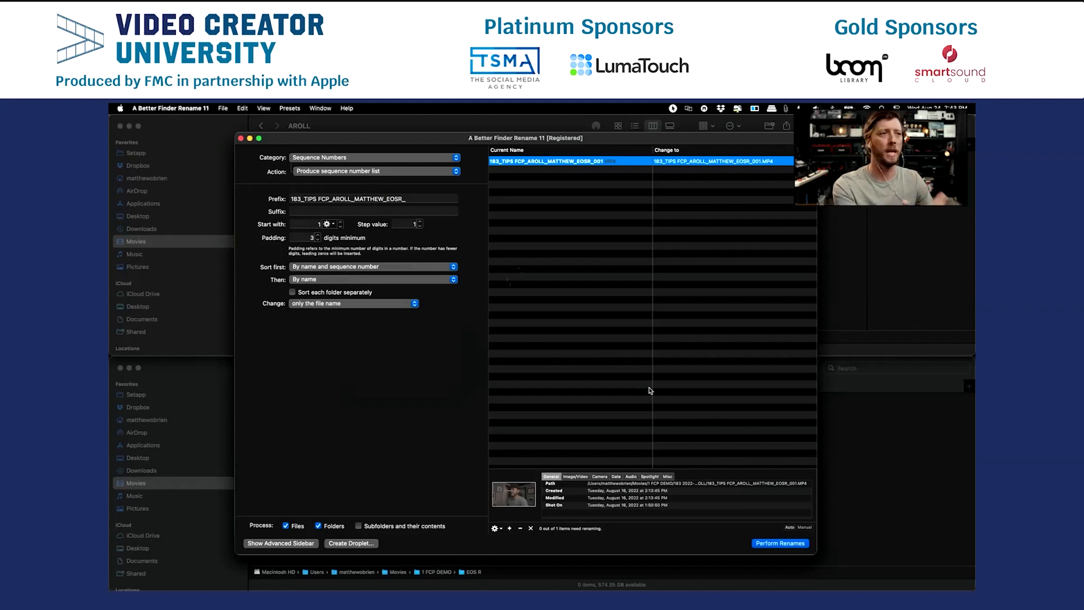
Switch to Finder and open the project's 2 PROJECT FILES > FCPX folder.
key("super+q")
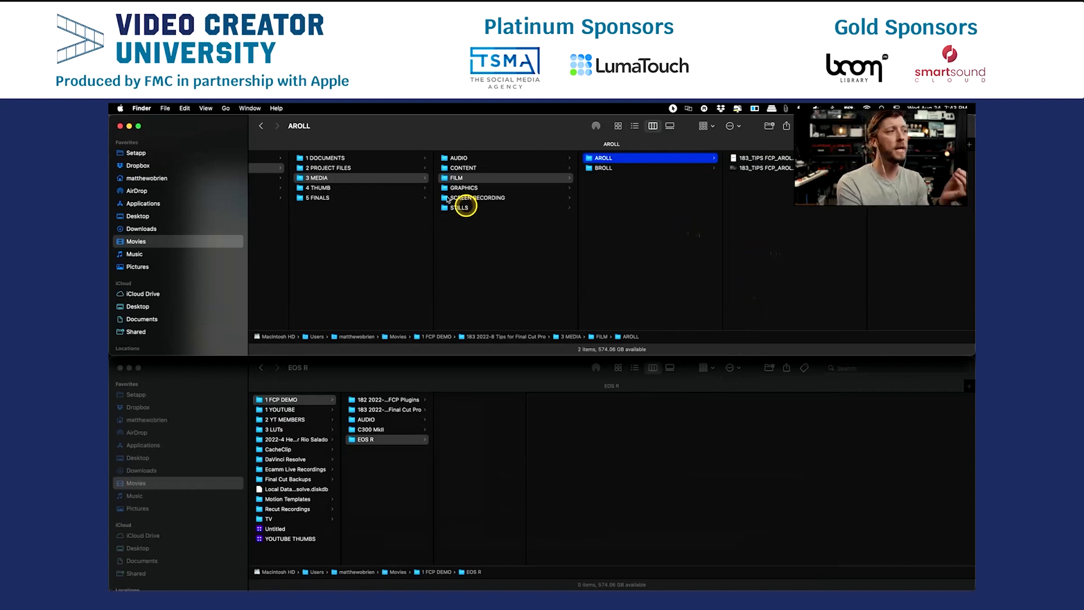
left_click(378, 168)
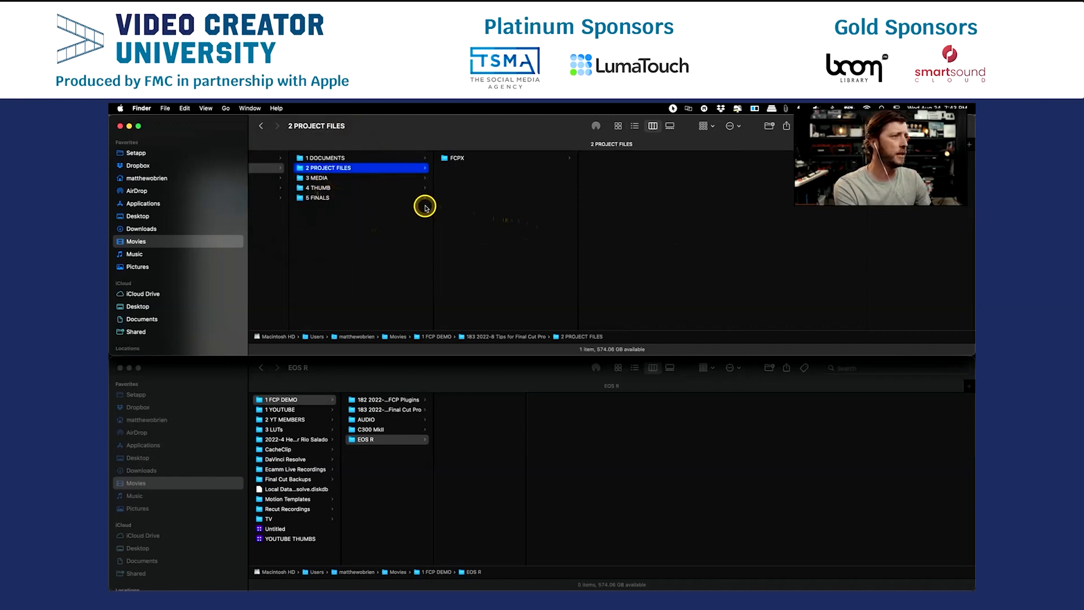
left_click(452, 162)
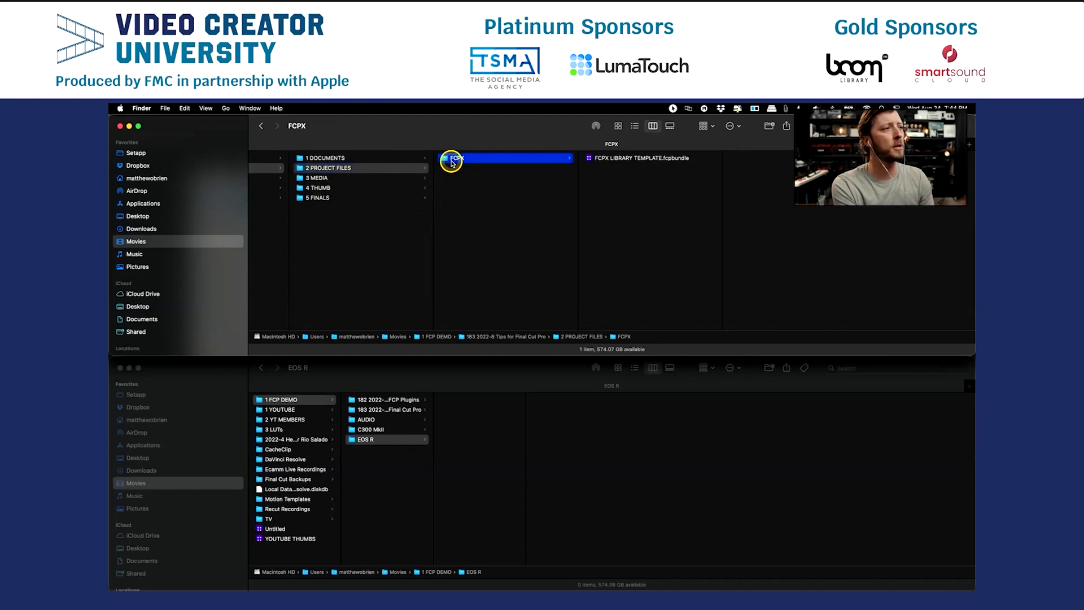
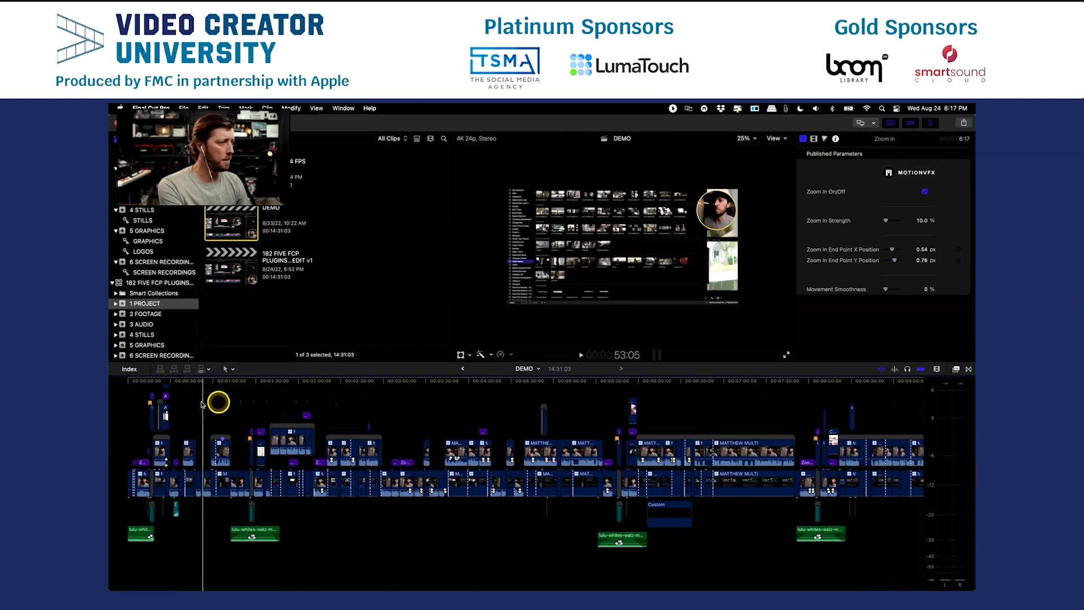
Hide the inspector and enlarge the viewer beside the browser, with the DEMO timeline magnified around 3:28.
key("super+equal")
key("super+equal")
key("super+equal")
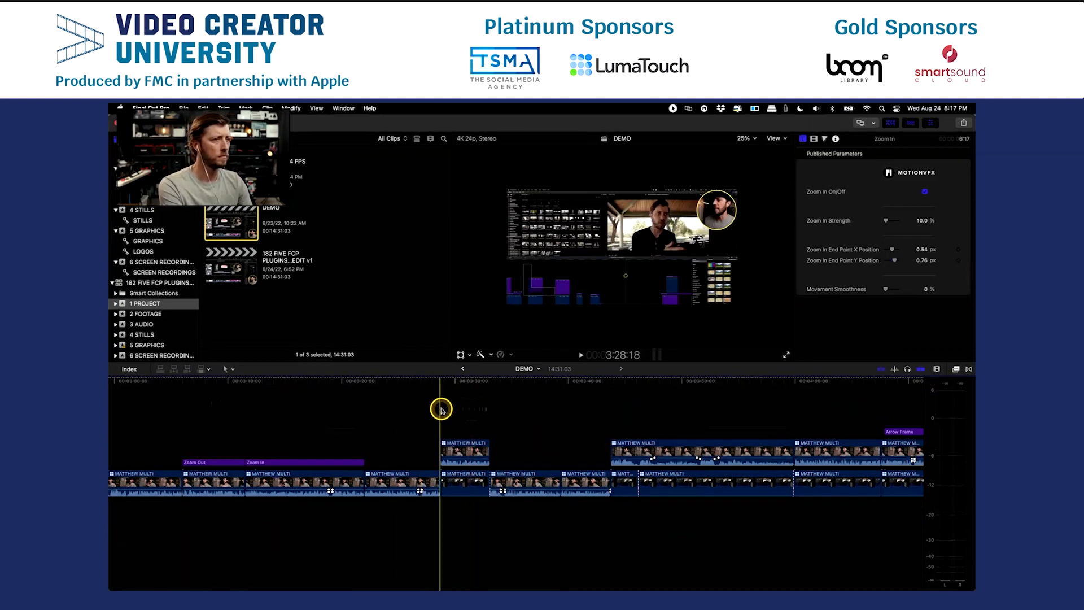
key("super+4")
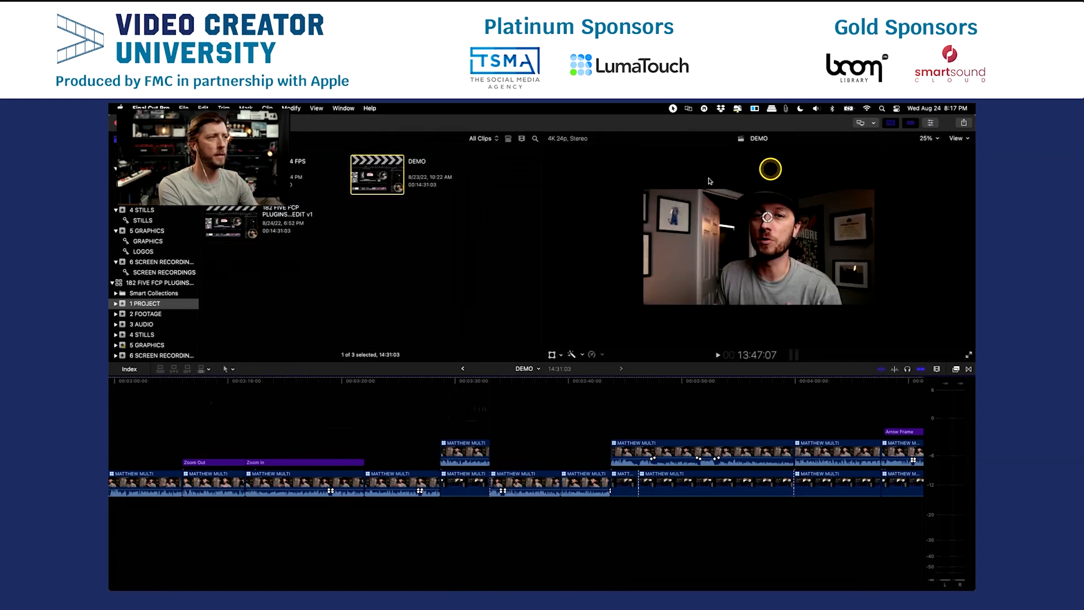
left_click(534, 194)
left_click_drag(534, 194, 408, 210)
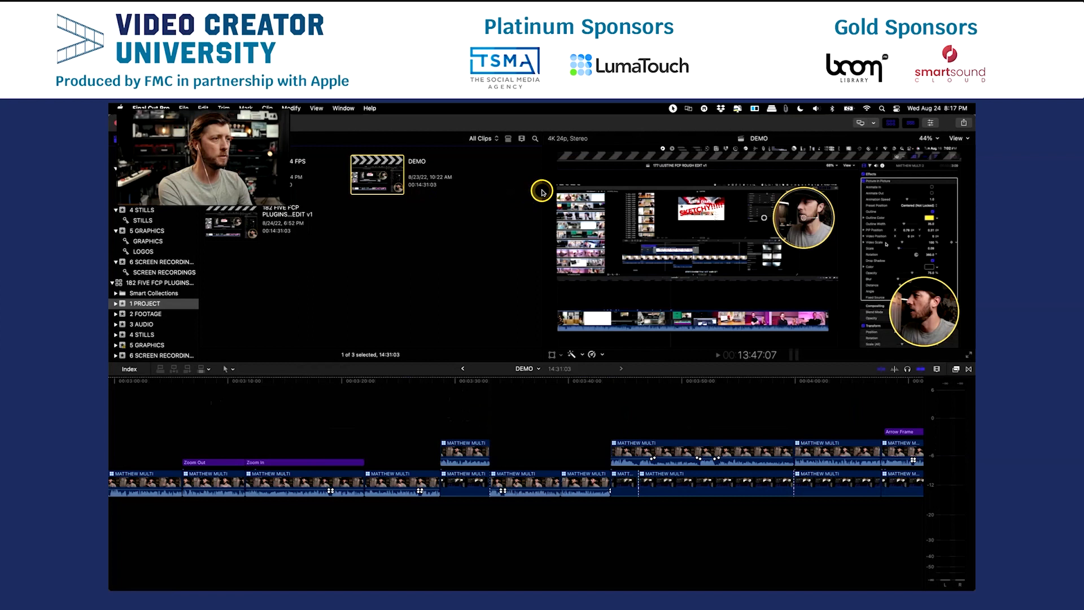
left_click_drag(542, 193, 368, 198)
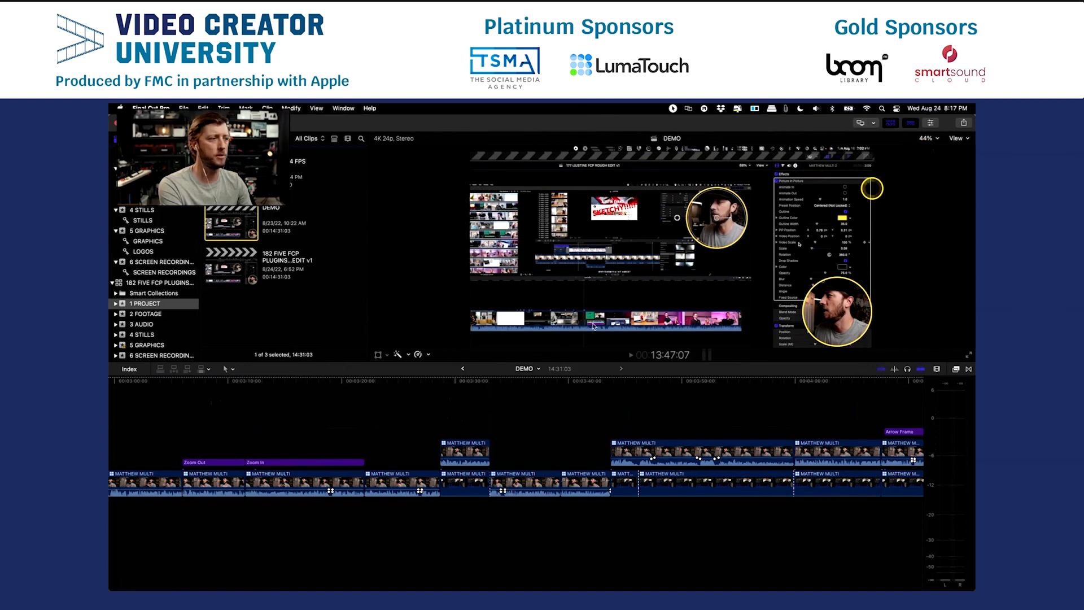
Play the DEMO timeline from about 3:27 to 3:41 to review the edit.
left_click(423, 412)
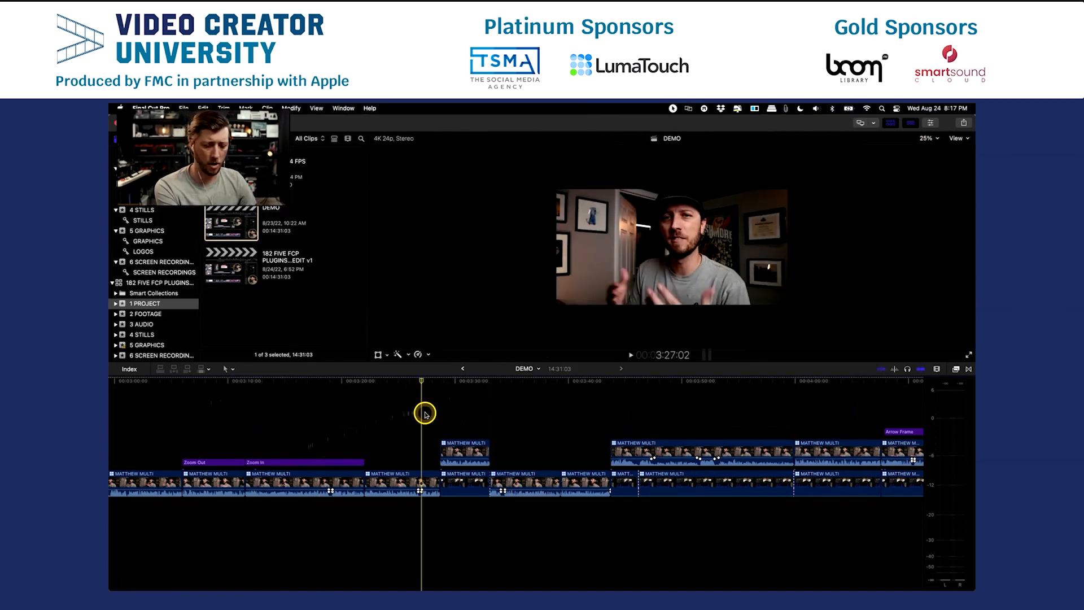
key("space")
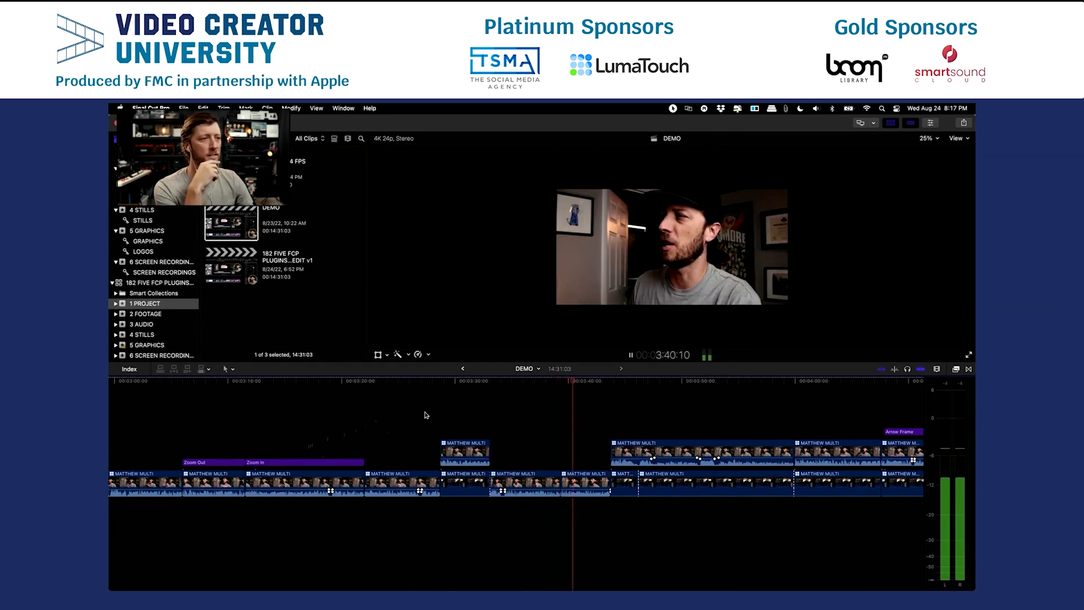
key("space")
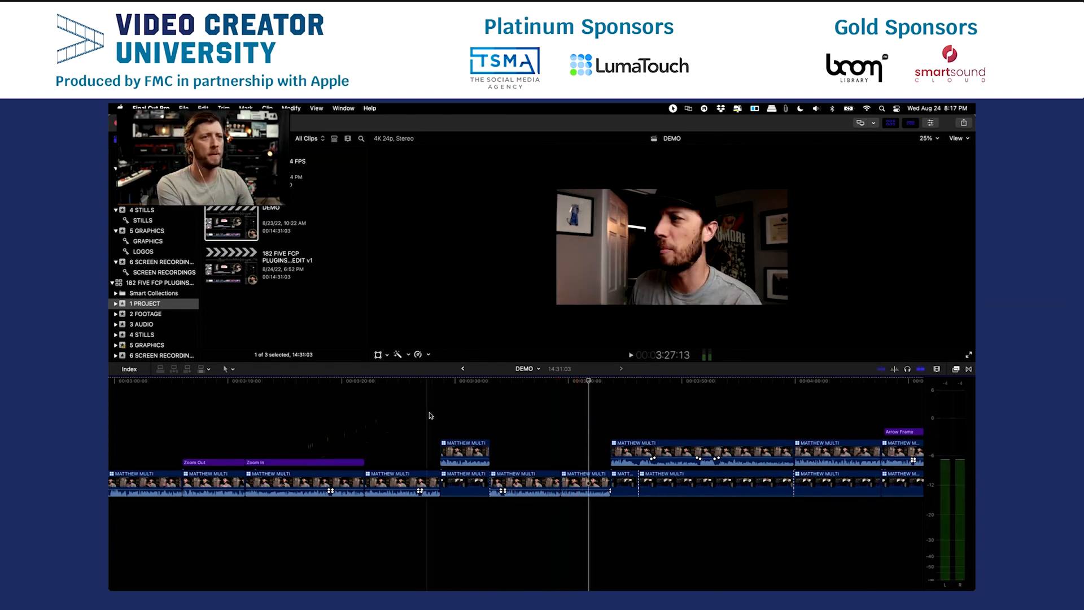
Fit the picture to the viewer and play the DEMO timeline into the picture-in-picture section at about 3:45.
left_click(929, 138)
left_click(934, 148)
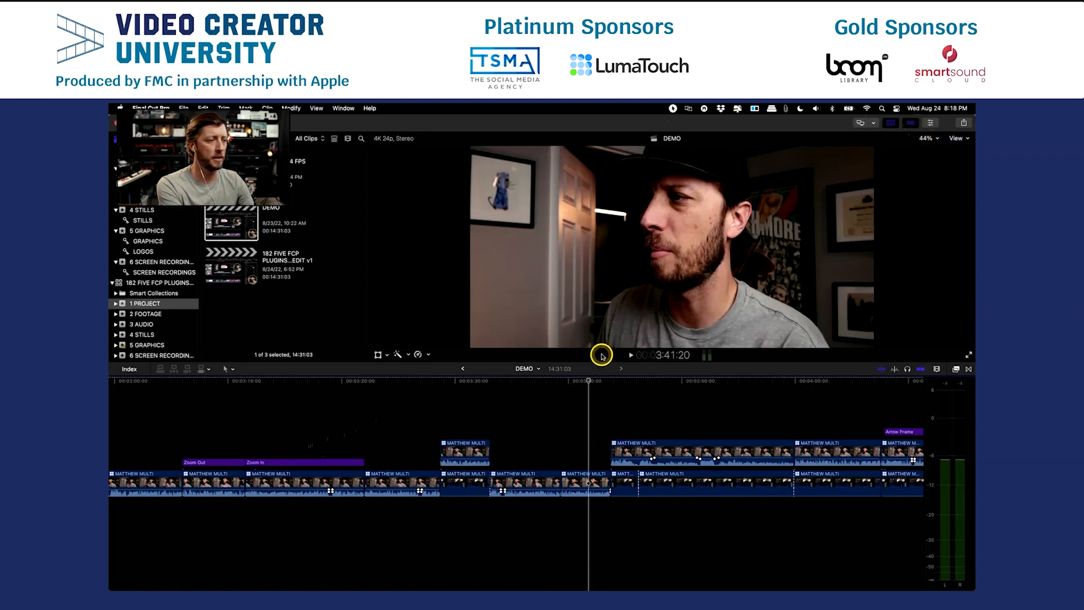
left_click(551, 393)
key("space")
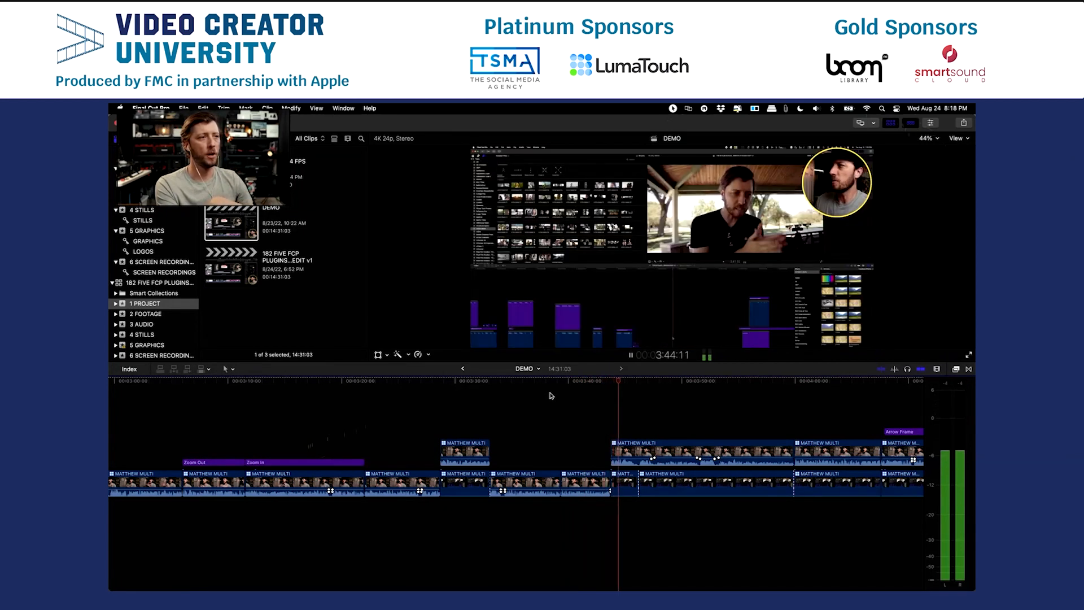
key("space")
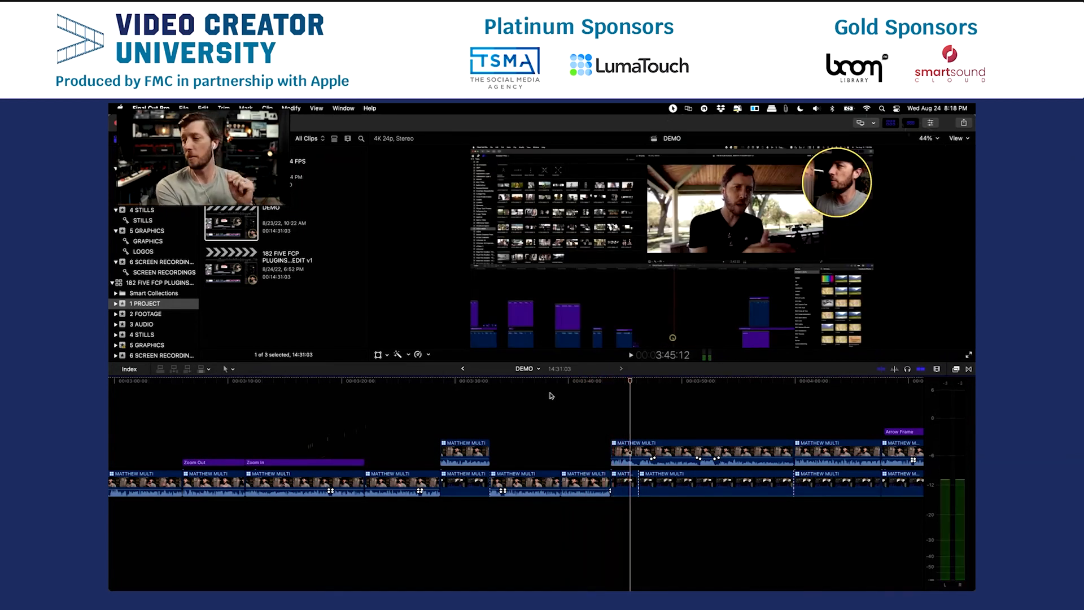
Open the connected multicam clip at about 3:48 and fit its WIDE, CLOSE and SCREEN RECORDING angles in the timeline.
left_click(583, 397)
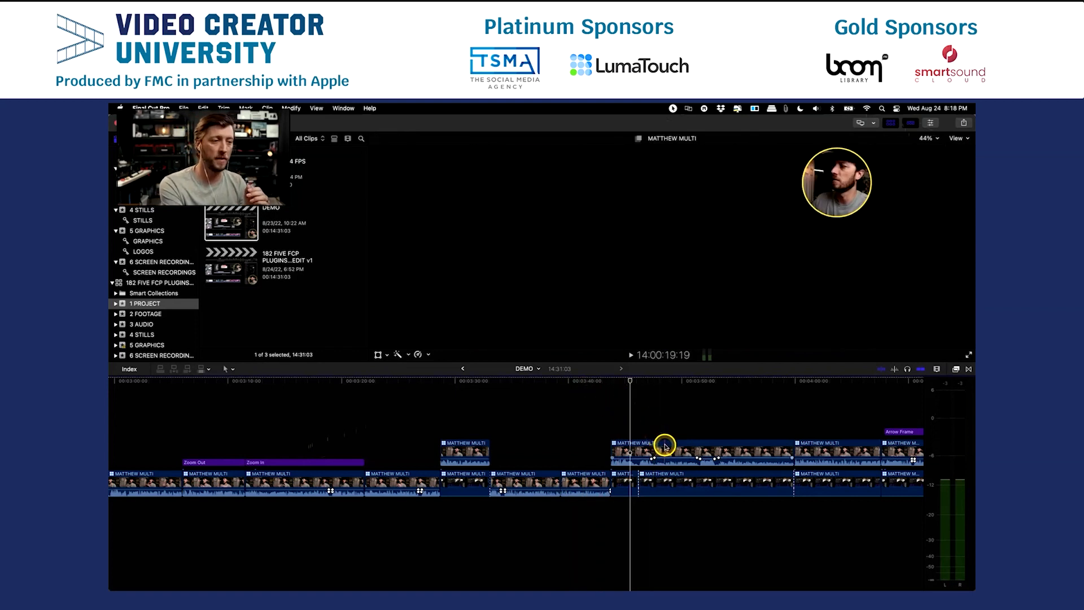
double_click(660, 462)
left_click(394, 382)
left_click(339, 388)
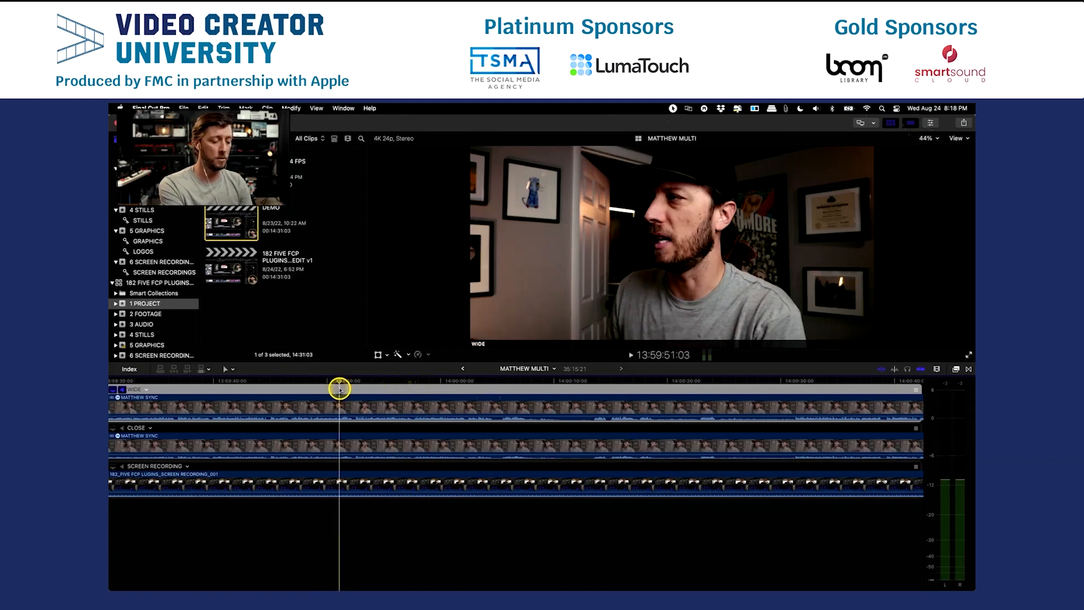
key("super+minus")
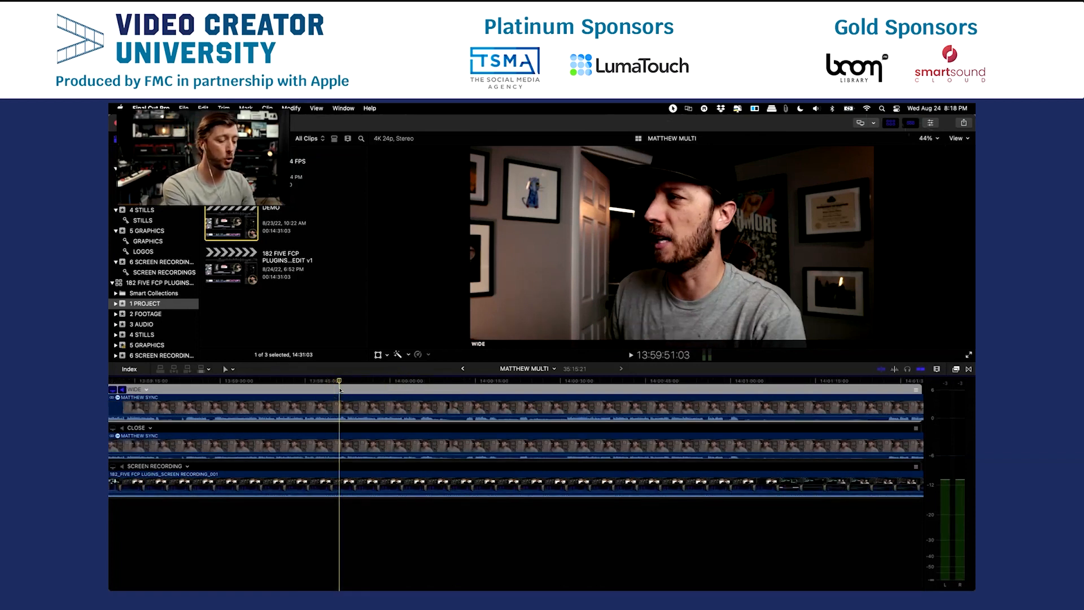
key("super+minus")
key("super+minus")
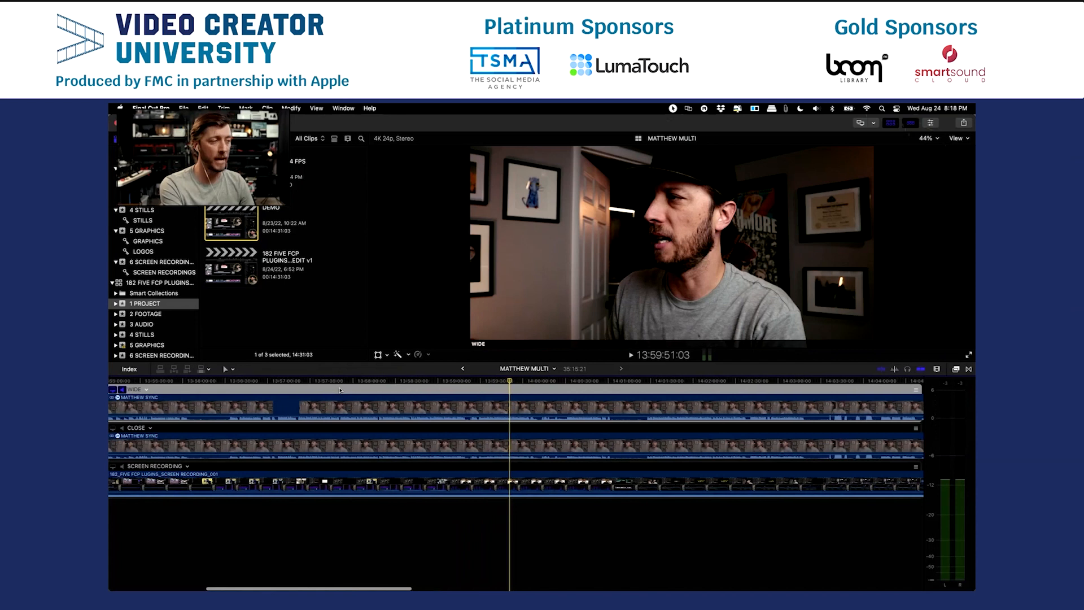
key("shift+z")
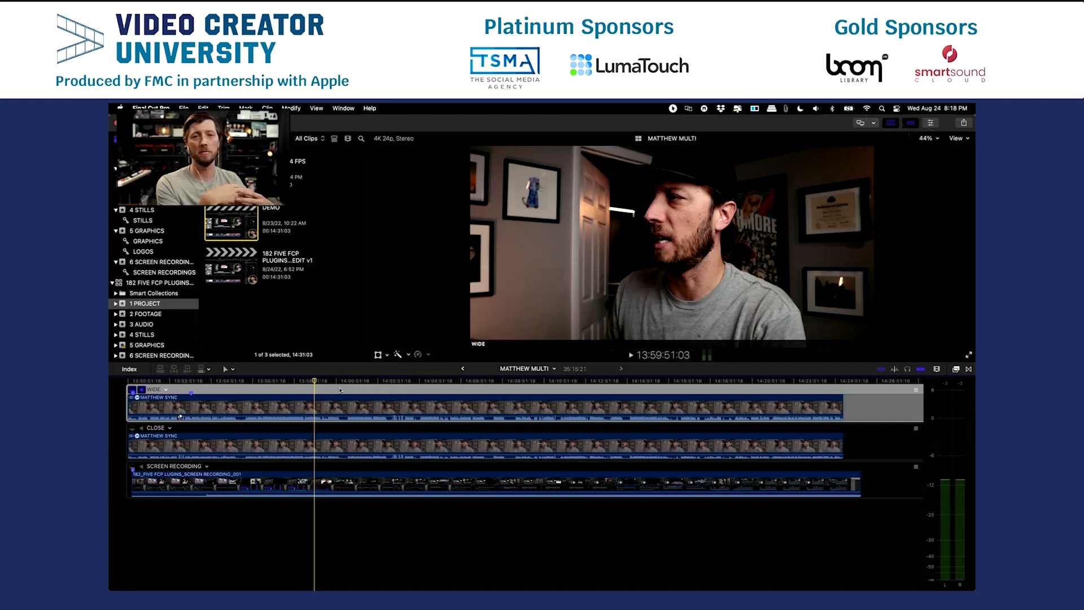
Return to the DEMO timeline and park the playhead at about 3:49 over the screen-recording clip.
left_click(463, 368)
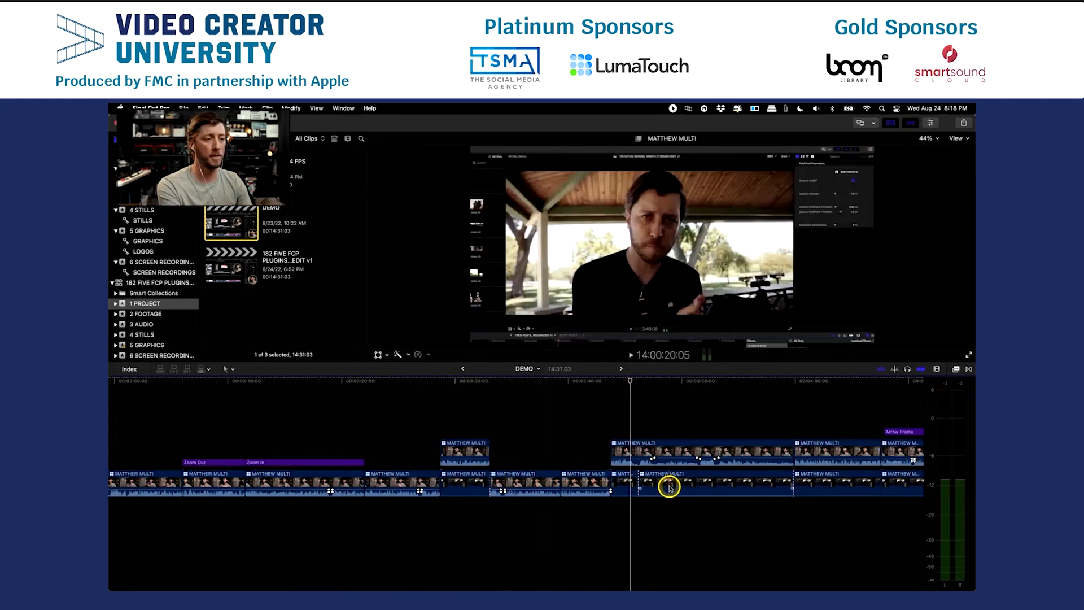
left_click(680, 484)
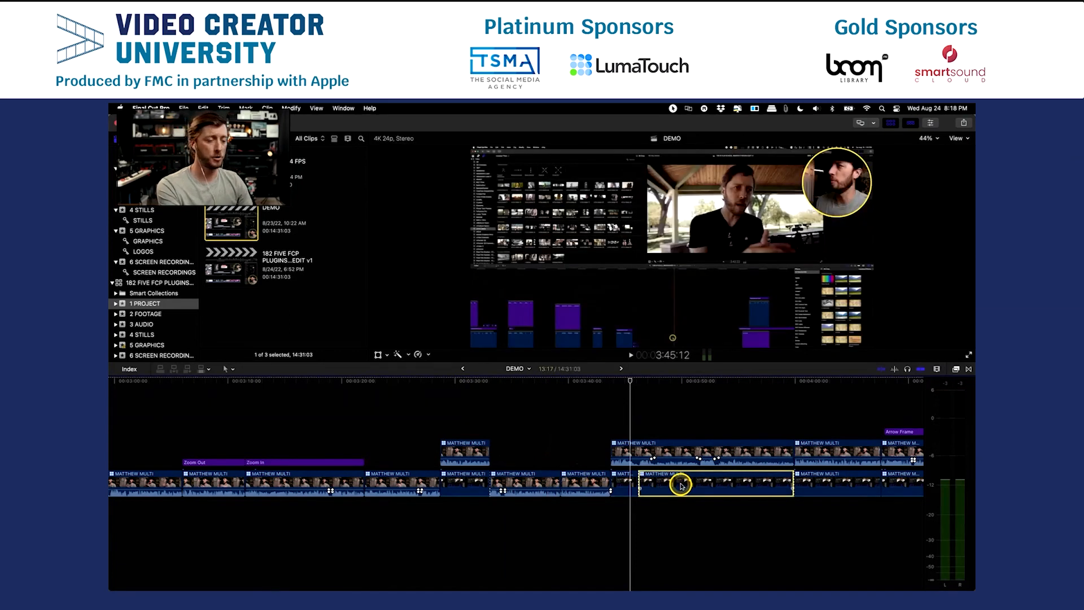
left_click(681, 429)
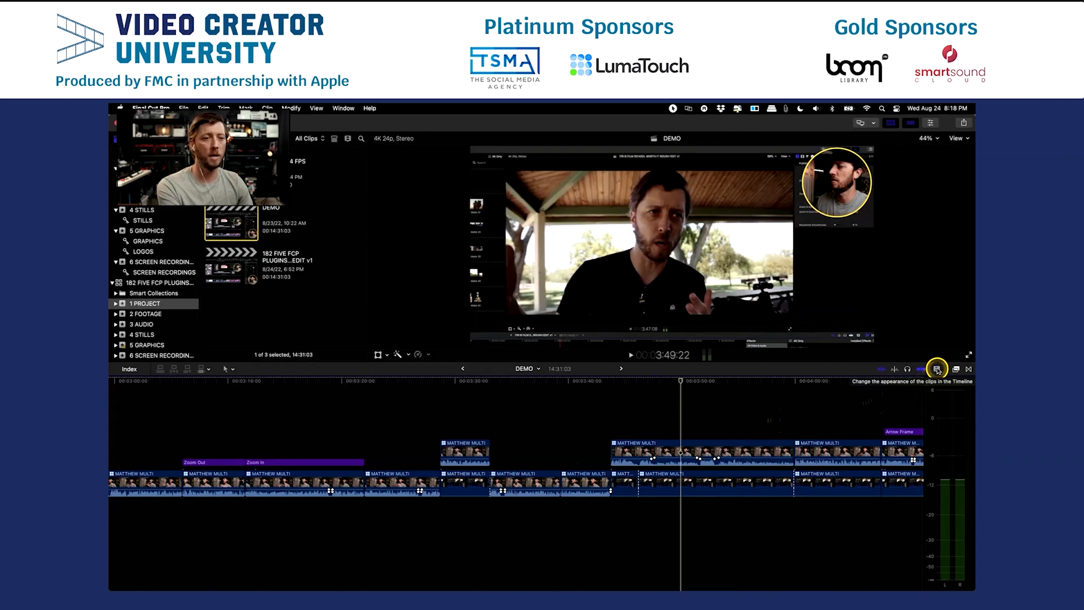
Show the Effects browser and search it for "picture in picture".
left_click(937, 369)
left_click(952, 369)
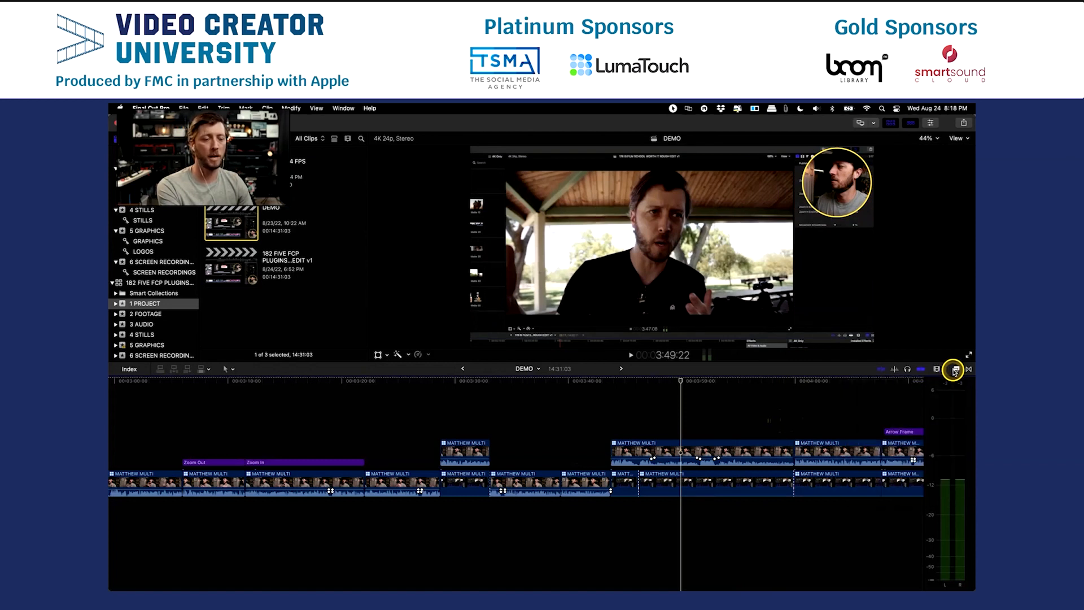
left_click(794, 582)
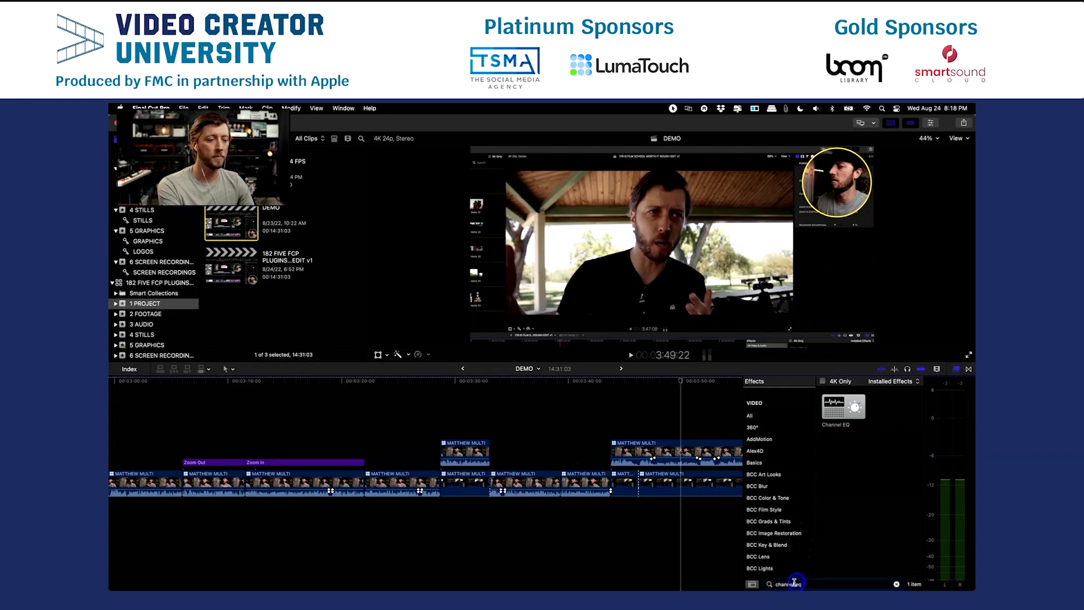
type("picture in picture")
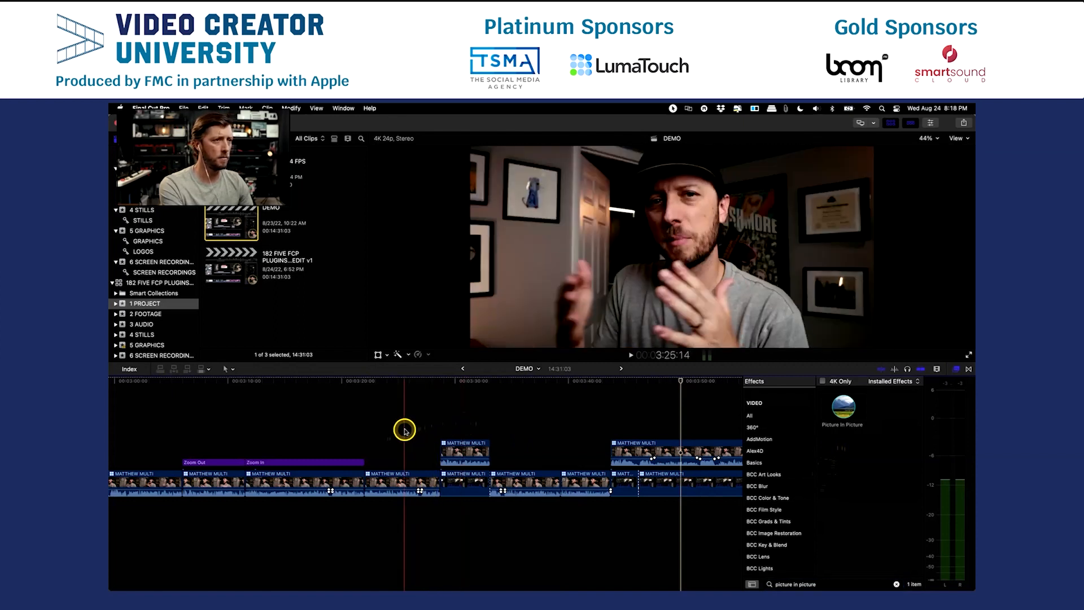
Apply the Picture In Picture effect to the primary storyline clip at about 3:24 and view it there.
left_click_drag(838, 408, 382, 474)
left_click(393, 443)
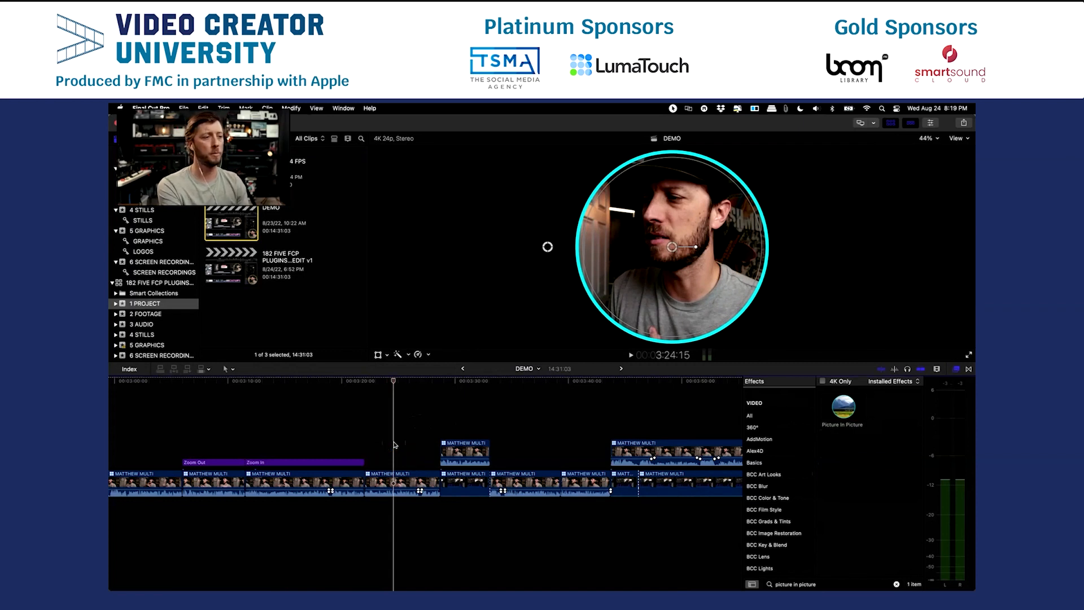
left_click(394, 455)
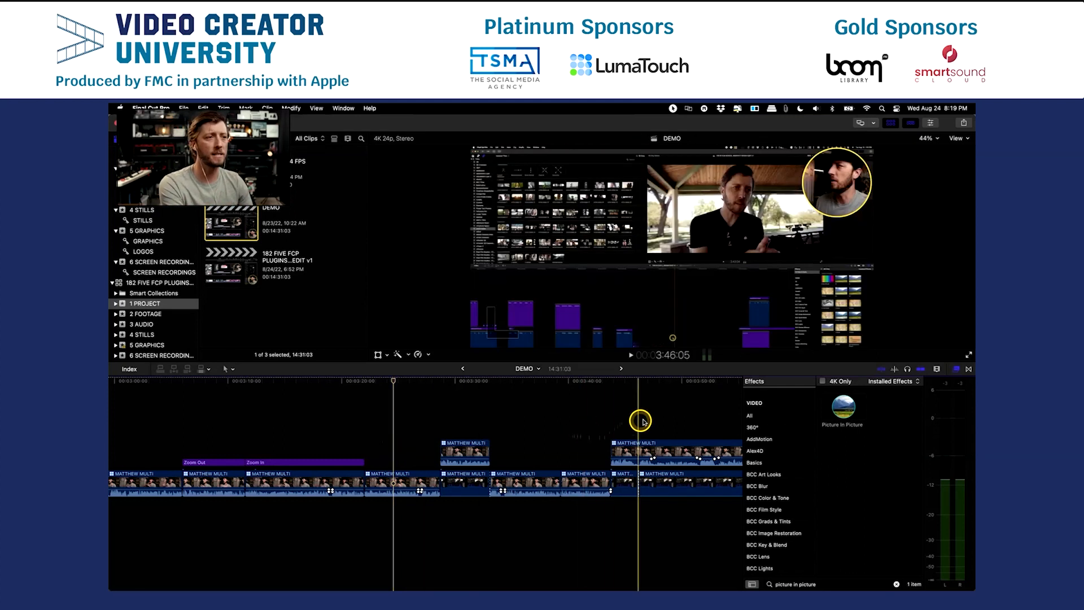
Select the connected multicam clip at about 3:46 and show its video settings in the inspector.
left_click(647, 450)
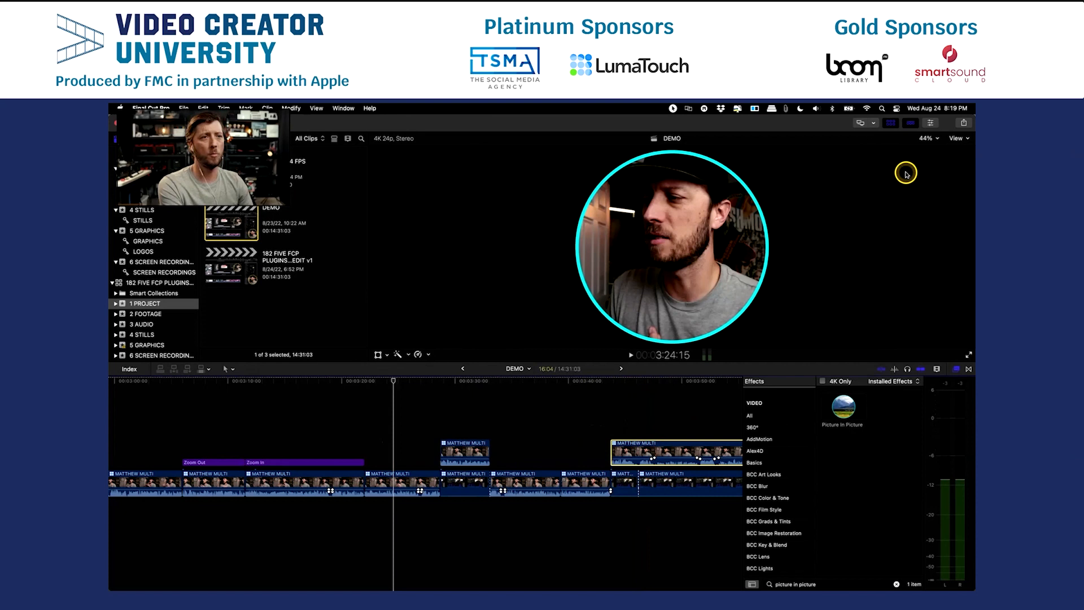
key("super+4")
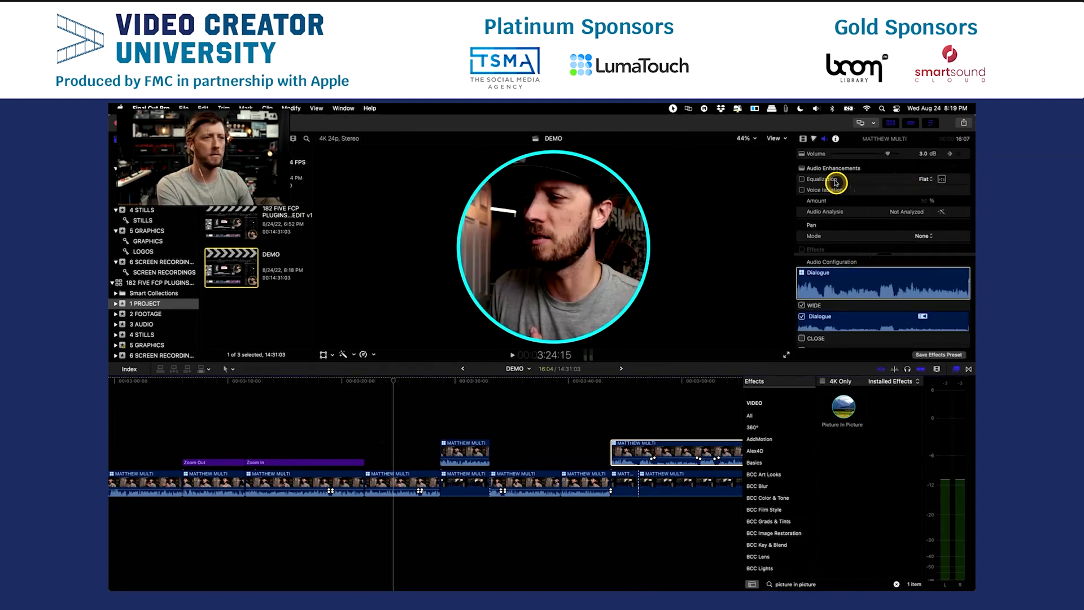
left_click(802, 138)
scroll(858, 237, "down", 1)
scroll(866, 246, "down", 10)
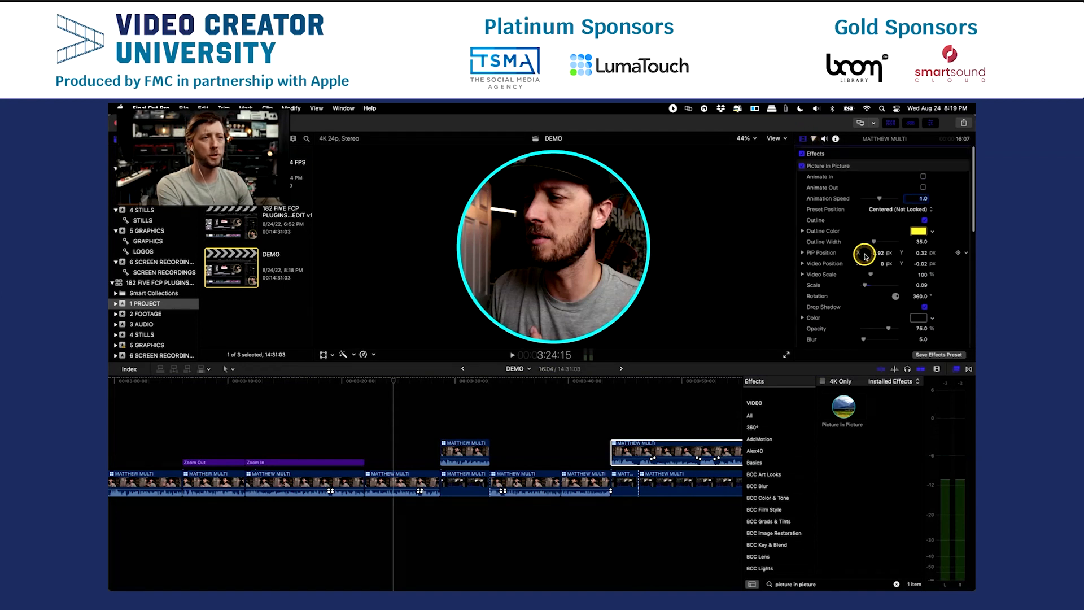
Save the clip's Picture In Picture settings as a preset named Picture in Picture plus the presenter's first name, in category The Final Cut Bro.
left_click(928, 355)
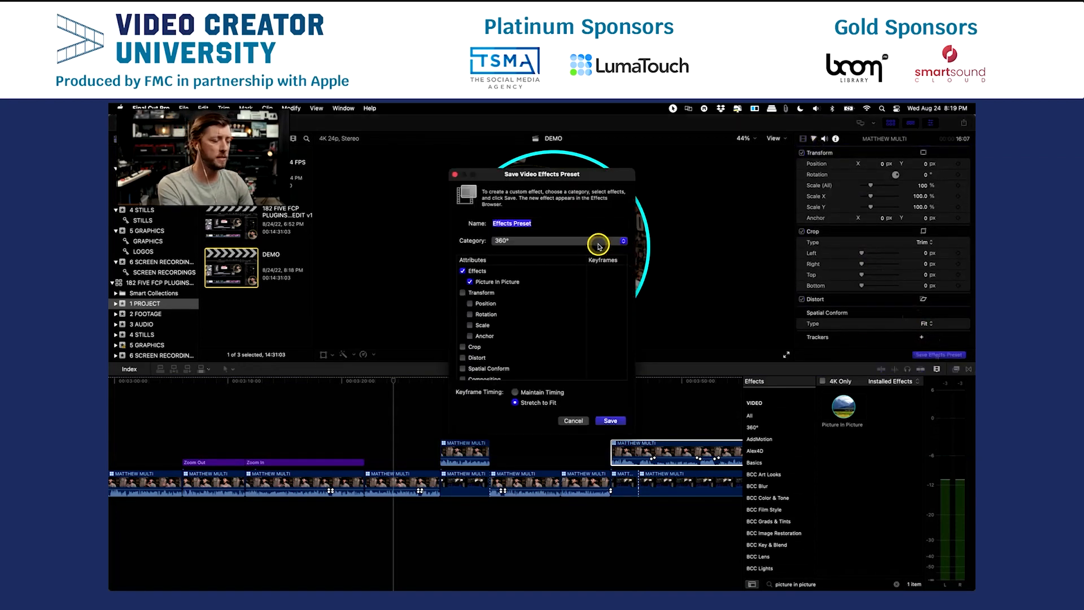
type("P")
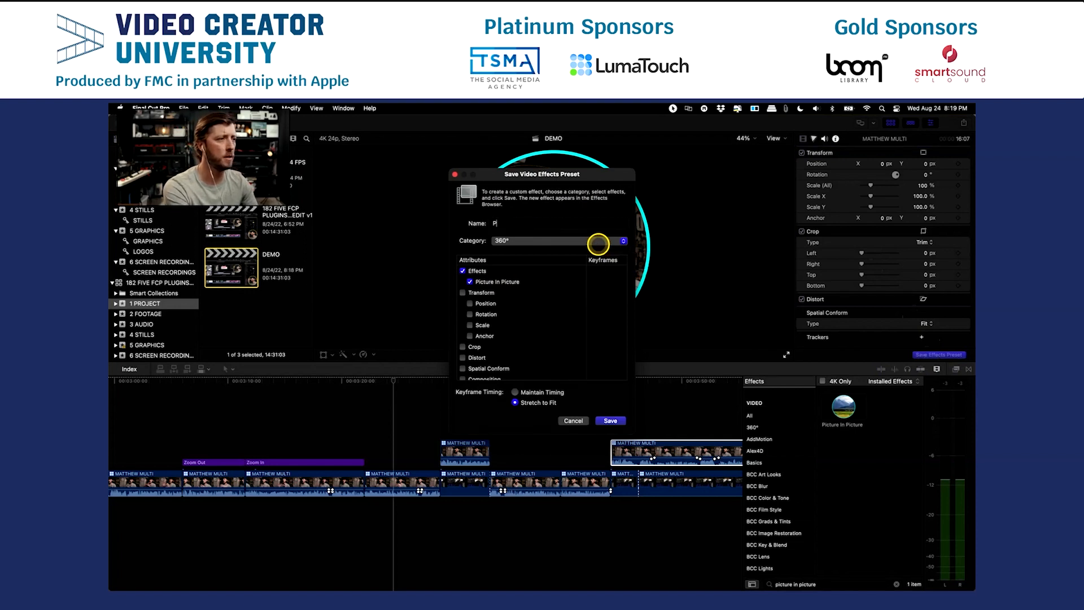
type("icture In Picture Matthew")
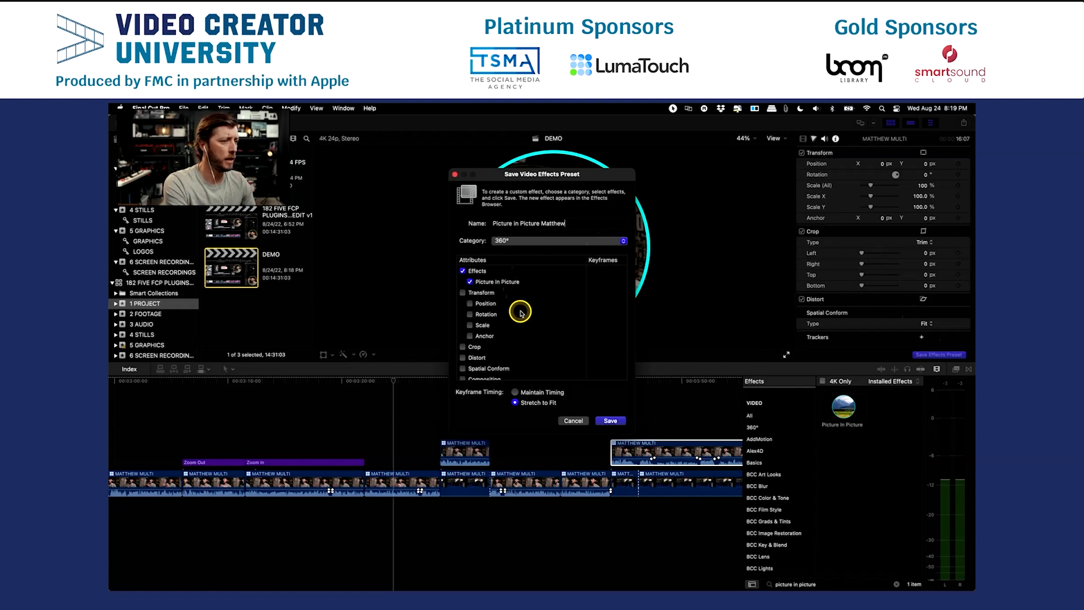
left_click(522, 241)
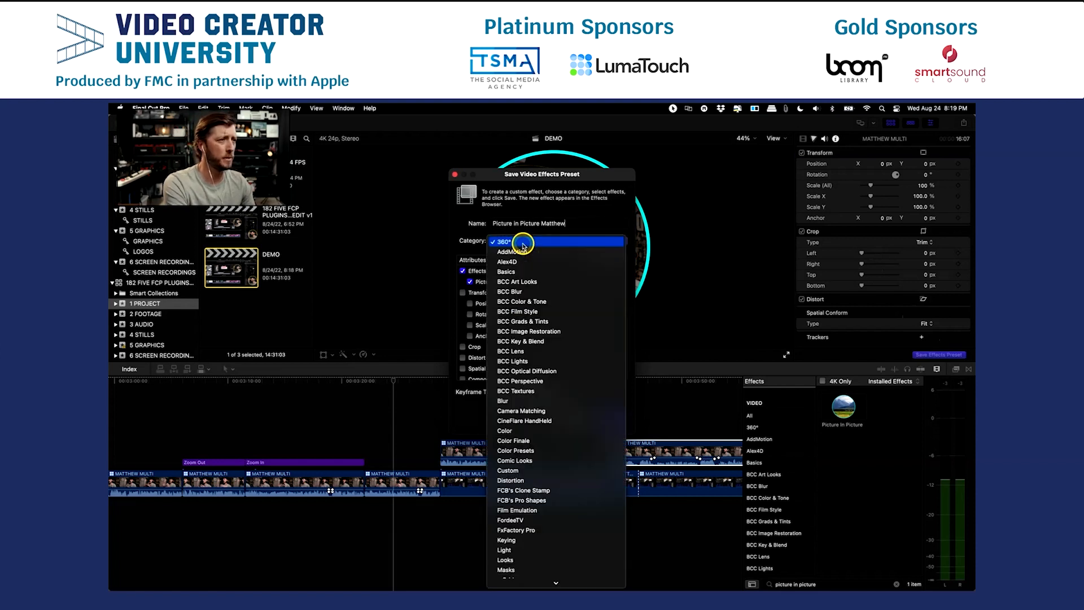
scroll(524, 288, "down", 6)
scroll(524, 293, "down", 10)
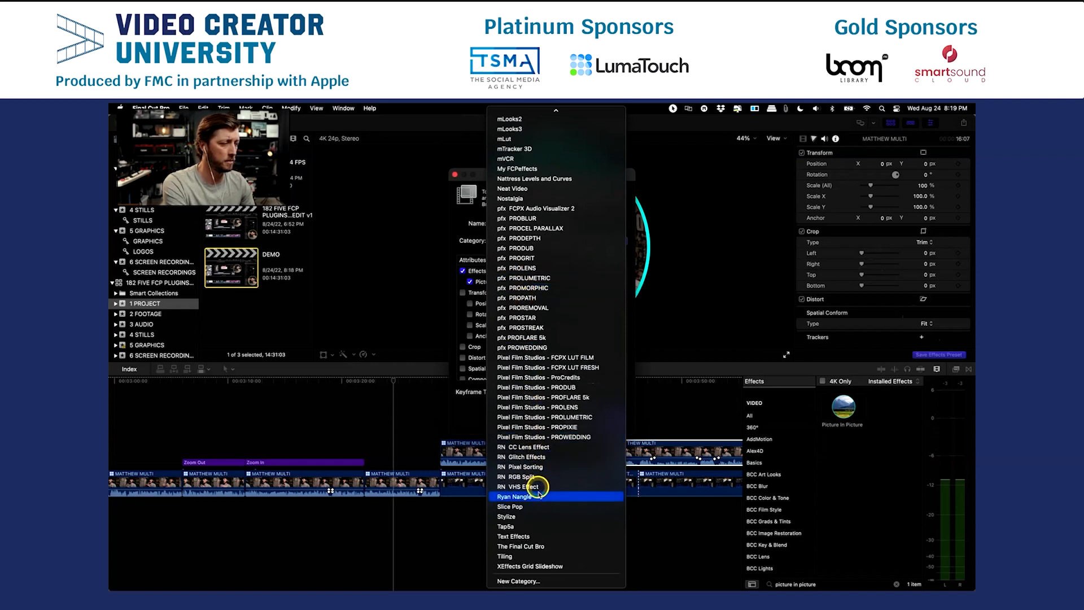
left_click(537, 547)
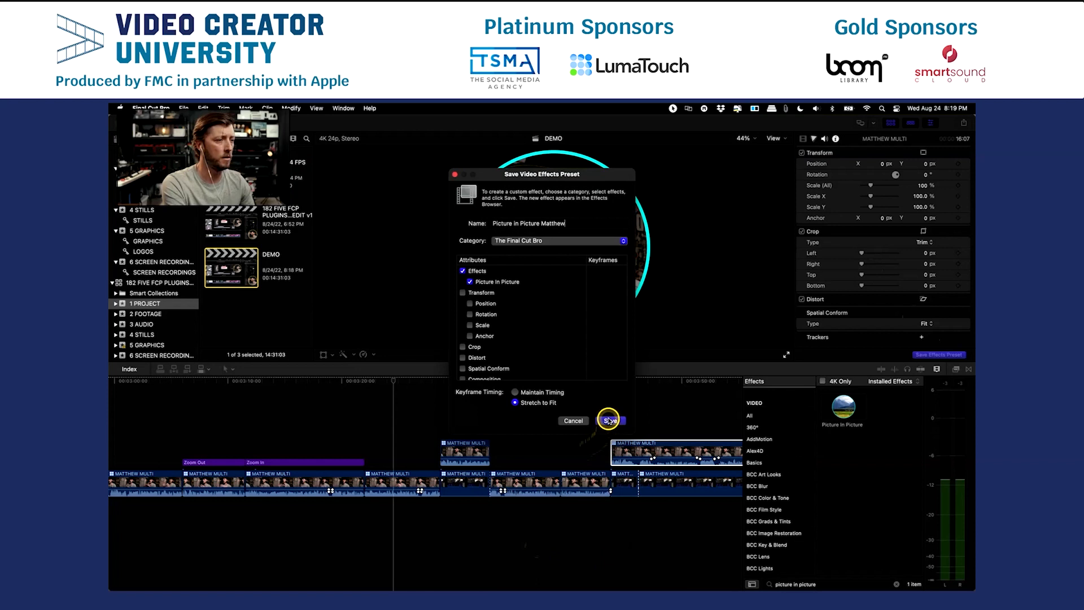
left_click(609, 421)
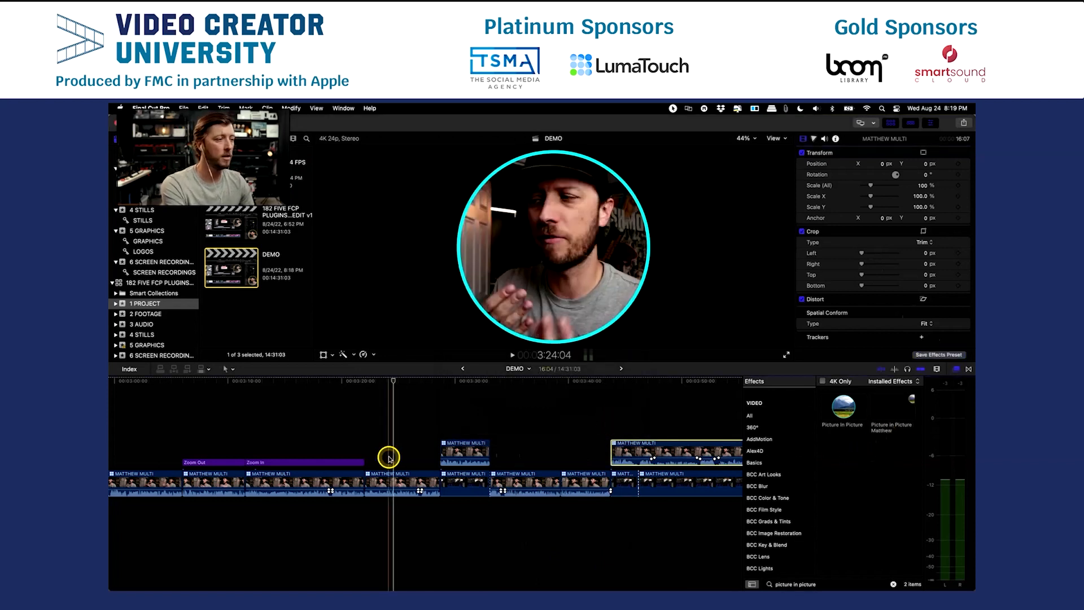
Apply the saved custom picture-in-picture preset to the primary storyline clip at about 3:24.
left_click(898, 405)
left_click_drag(899, 407, 396, 484)
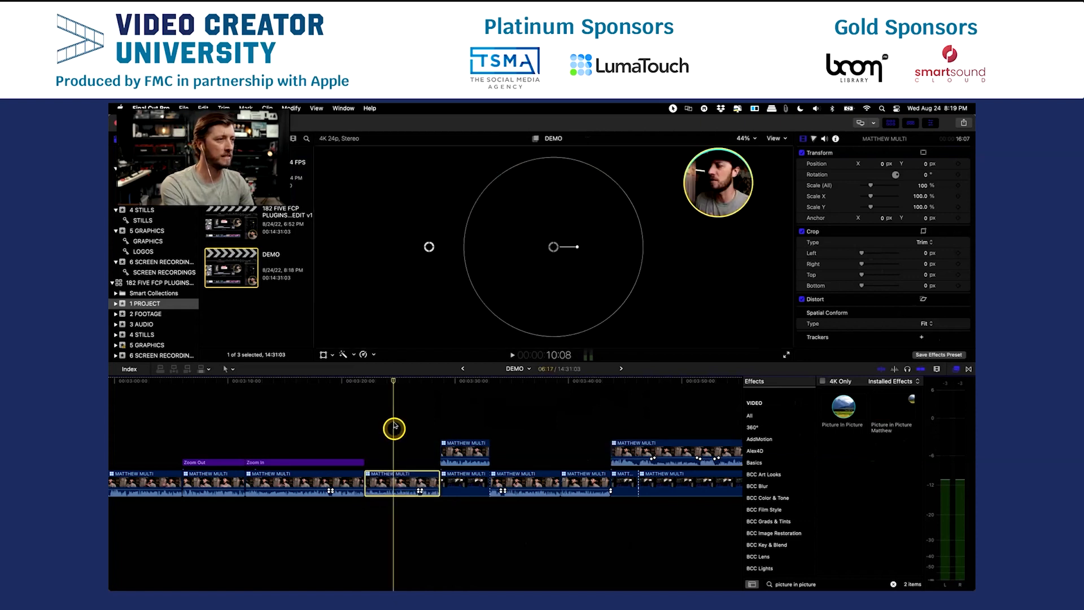
left_click(392, 422)
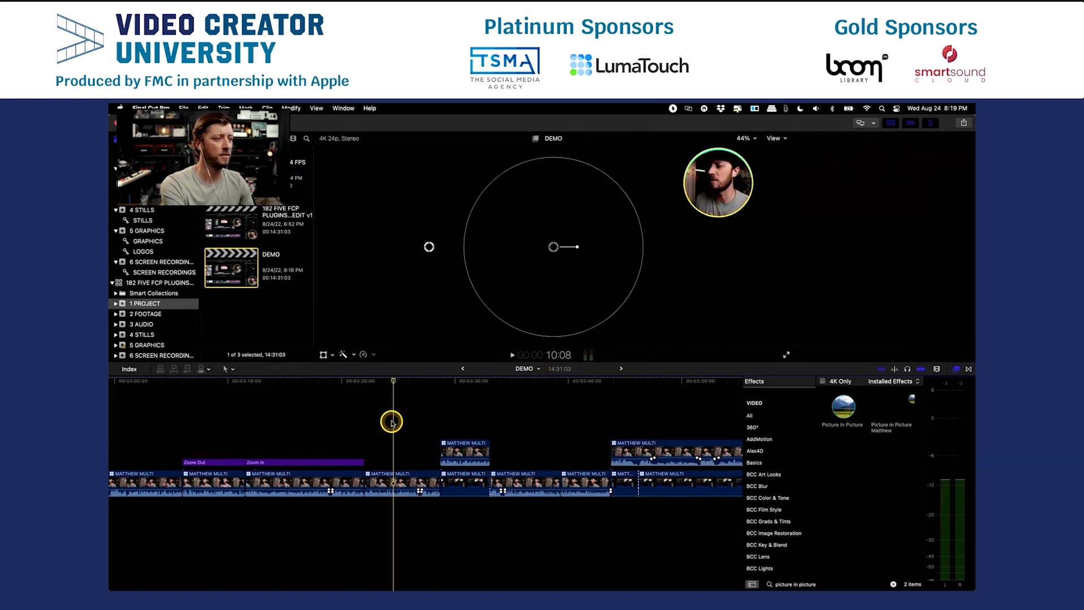
Select the primary storyline clip at about 3:24, show its Picture In Picture settings, and undo the custom preset applied to it.
left_click(395, 478)
left_click(891, 169)
key("Delete")
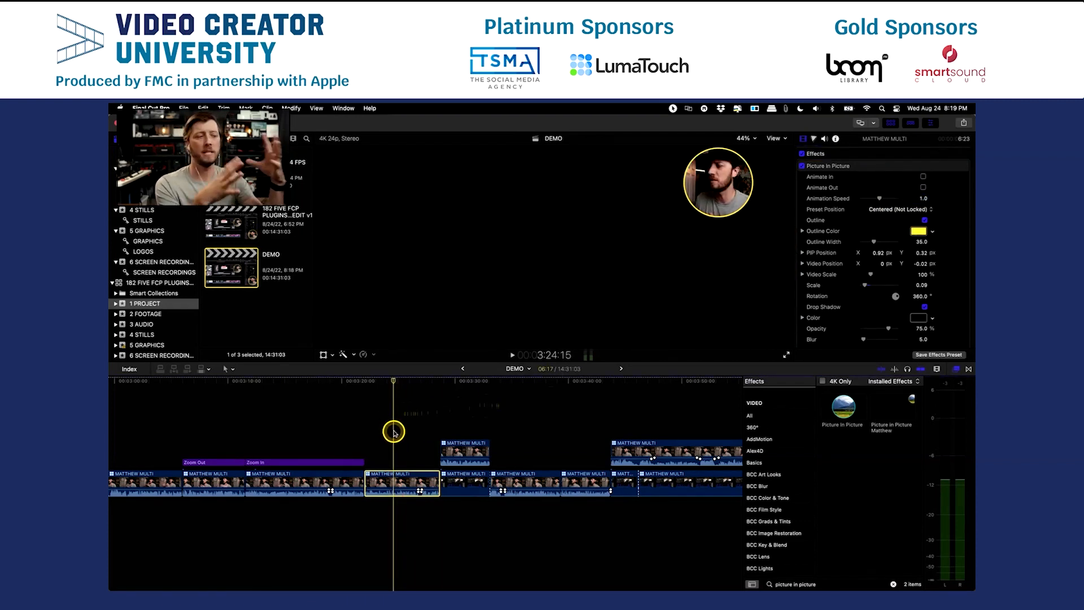
key("super+z")
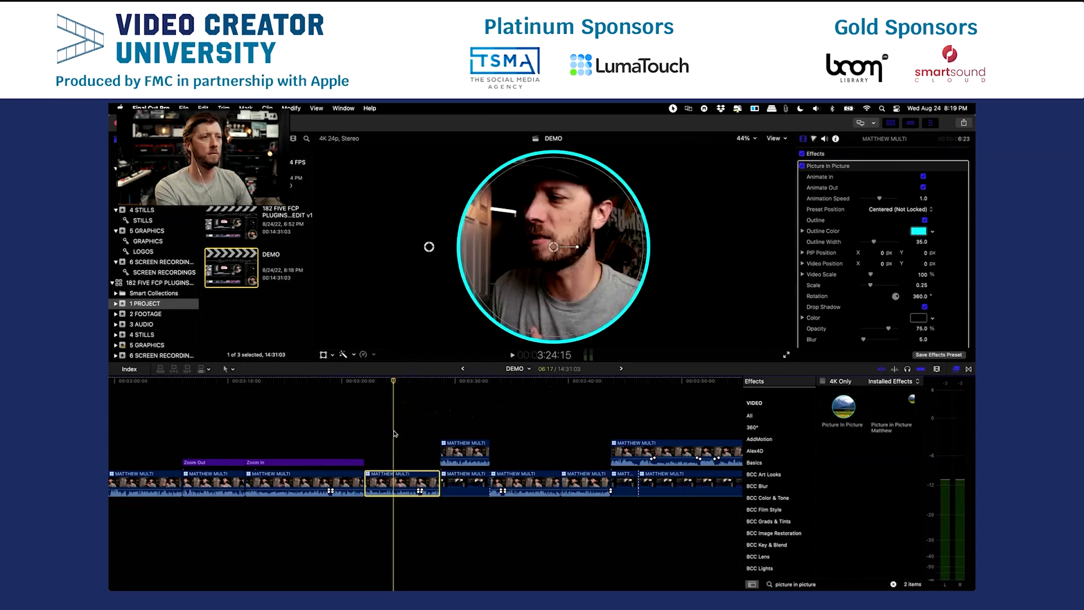
Move the playhead to about 4:24 in the DEMO timeline, over the full-frame talking clip following the Arrow Frame section.
left_click(443, 412)
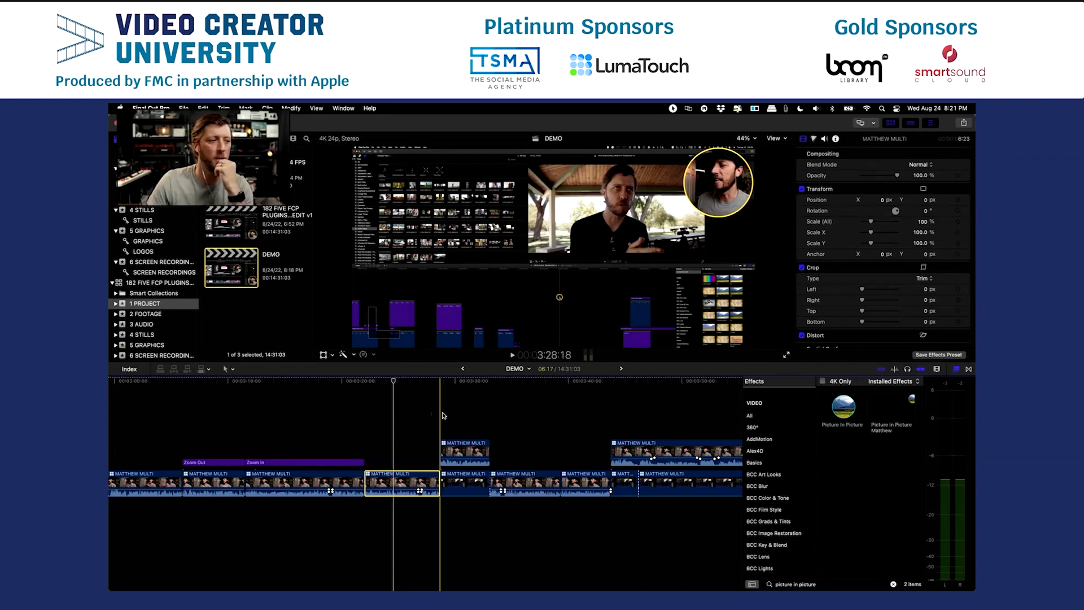
scroll(443, 415, "down", 6)
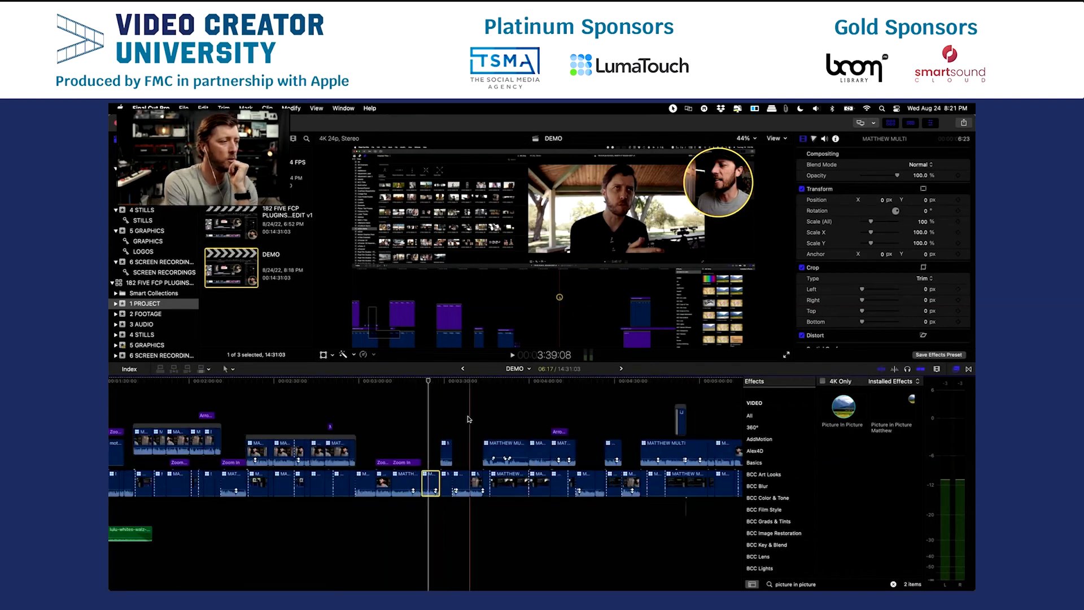
key("super+equal")
scroll(492, 419, "right", 3)
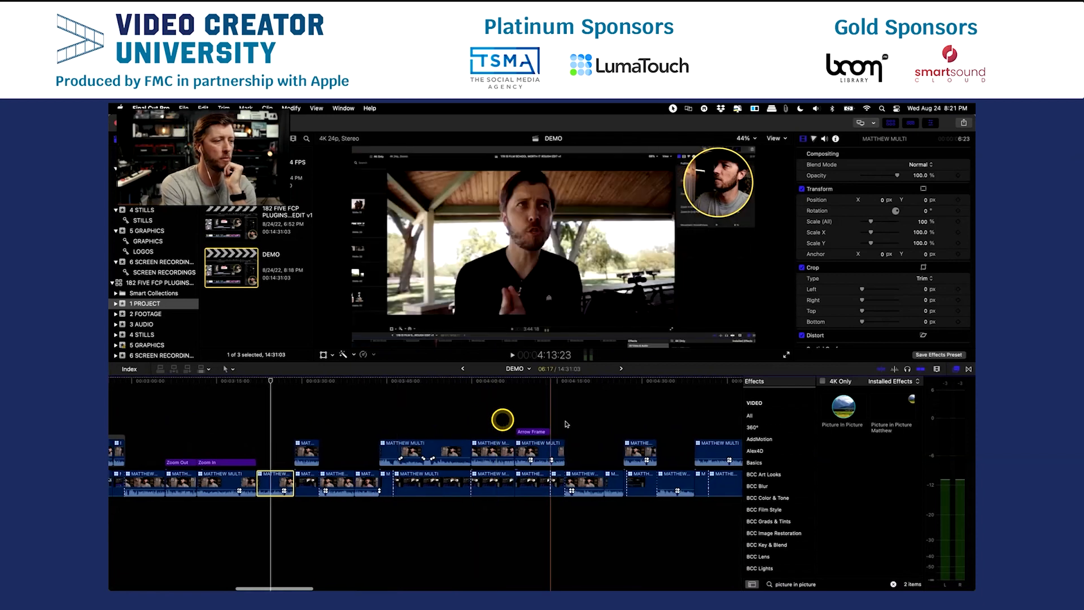
left_click(586, 424)
key("super+equal")
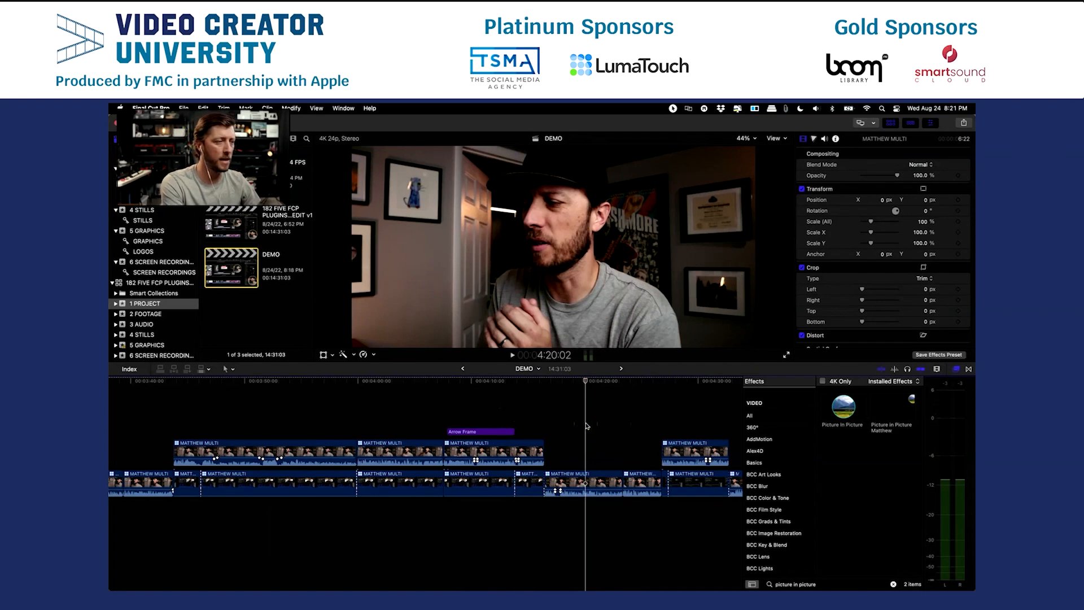
left_click(634, 428)
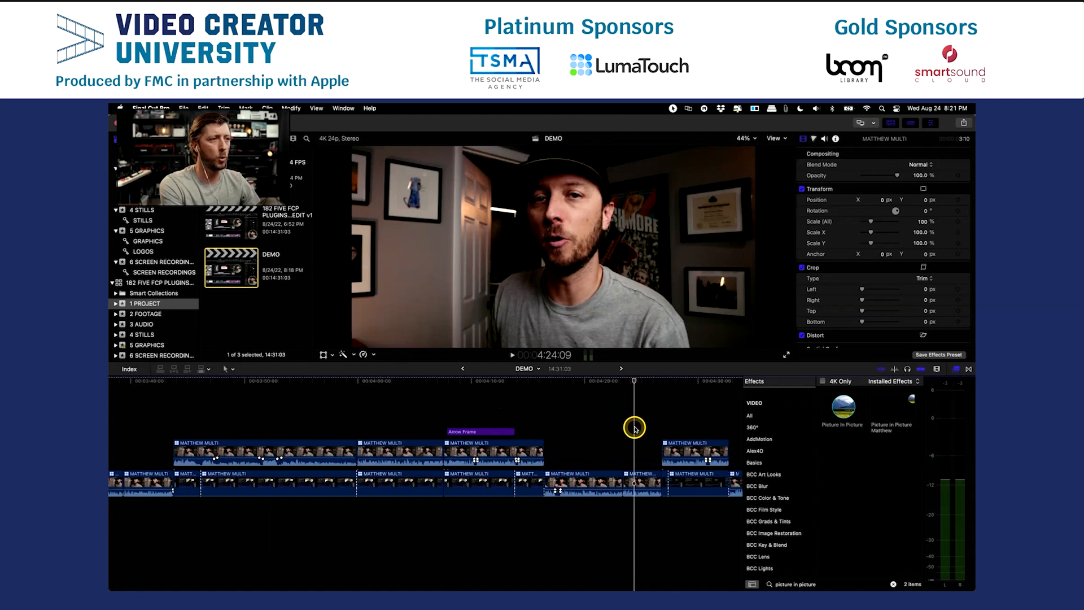